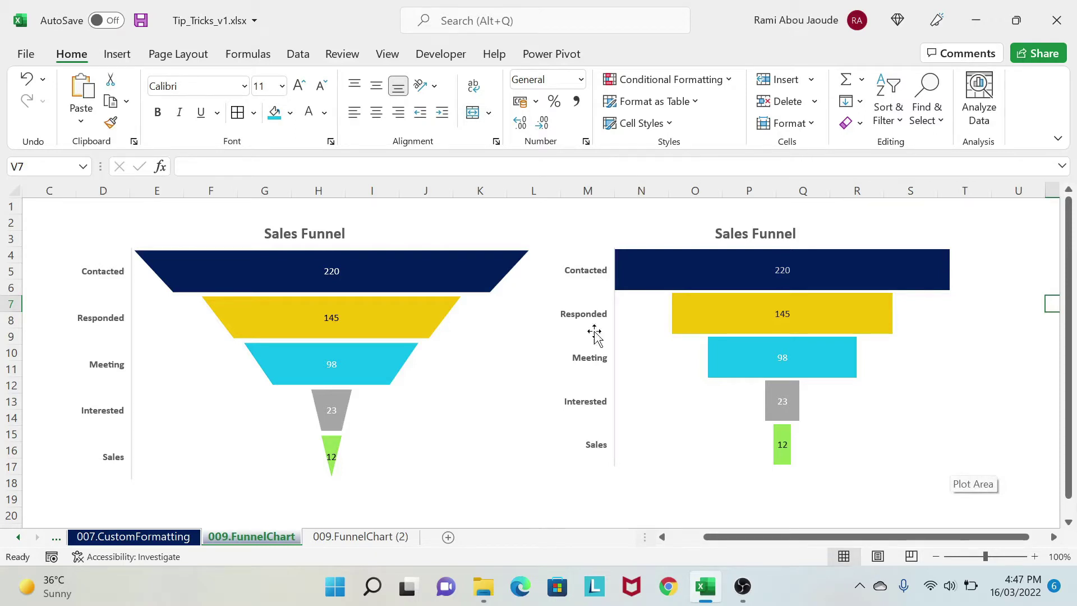
Switch to the 009.FunnelChart (2) sheet showing the five-stage Sales Funnel table
mouse_move(404, 306)
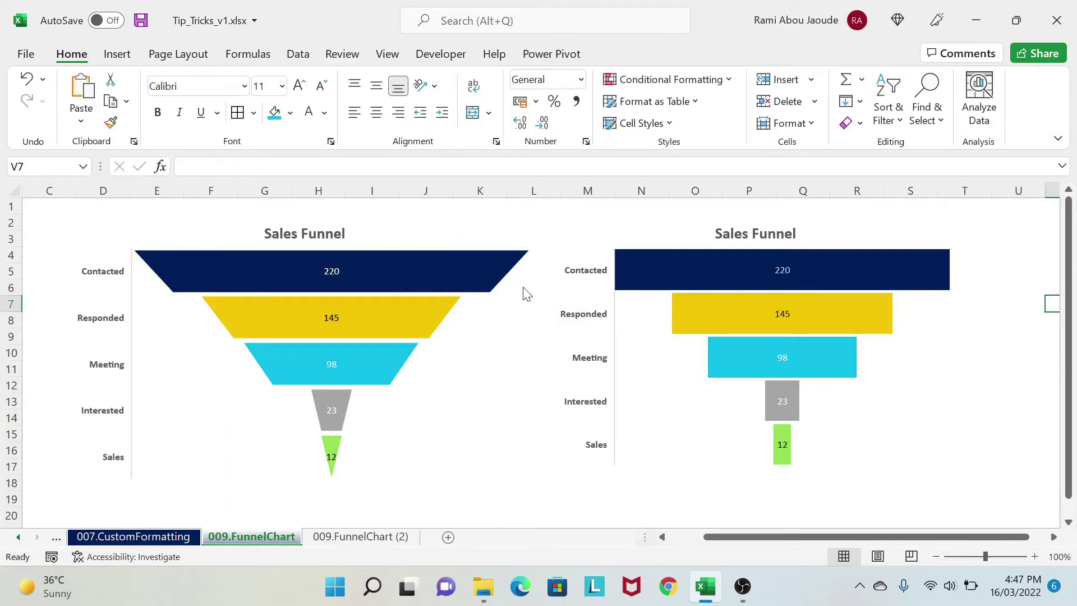
mouse_move(523, 288)
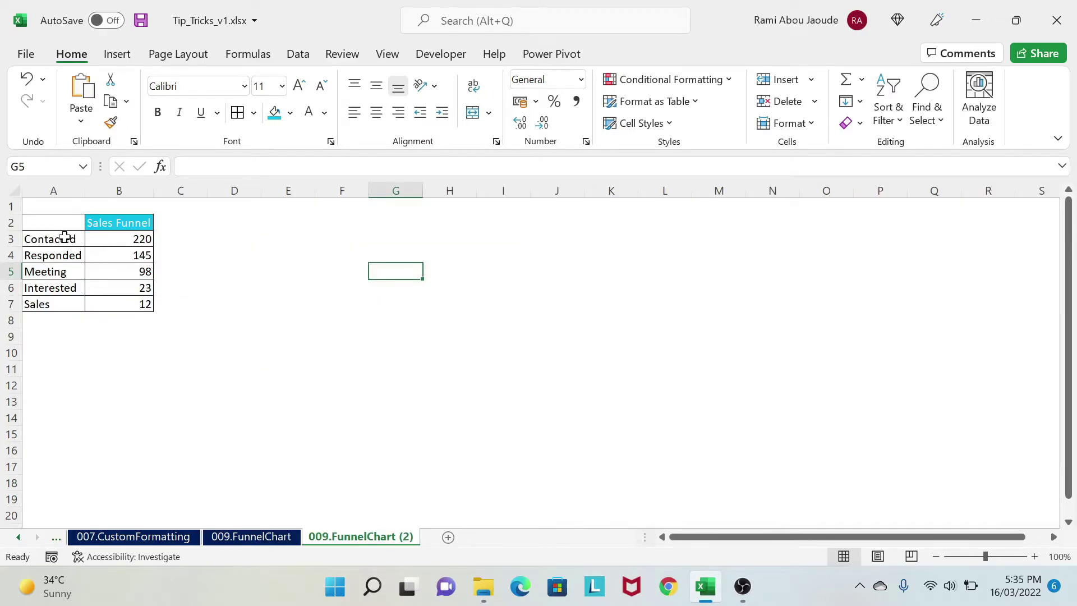
Select the Sales Funnel data in A2:B7, stages Contacted through Sales
click(65, 236)
click(65, 255)
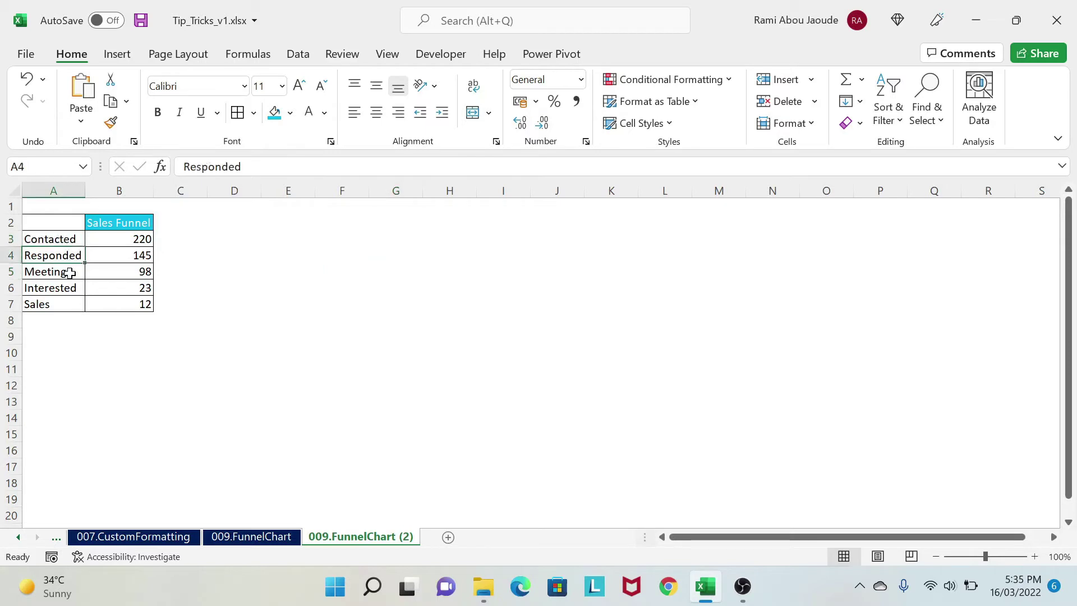
click(70, 273)
click(73, 288)
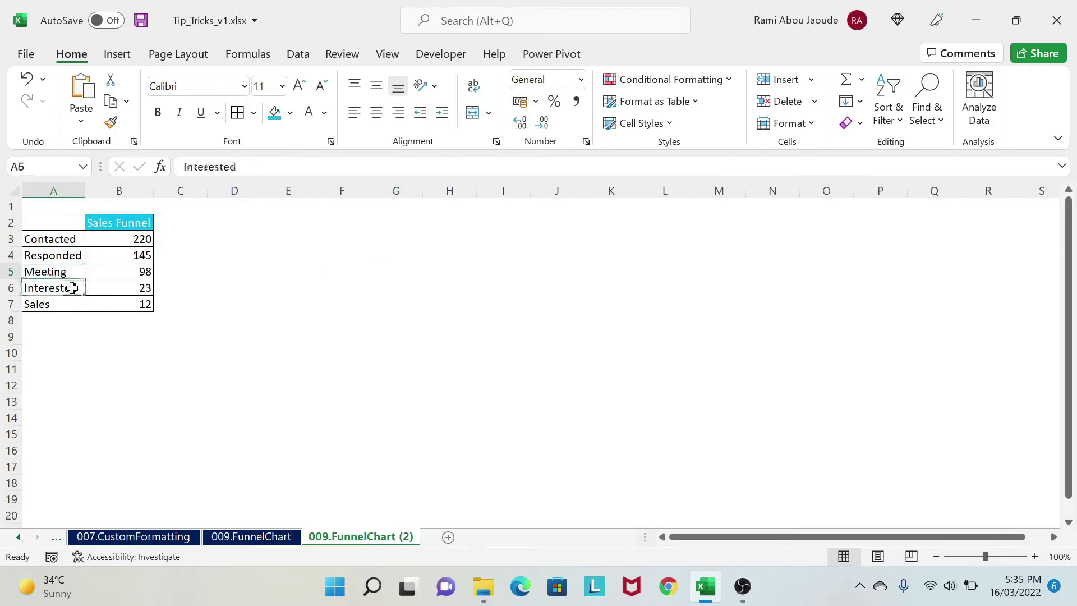
click(67, 302)
drag(75, 223, 133, 298)
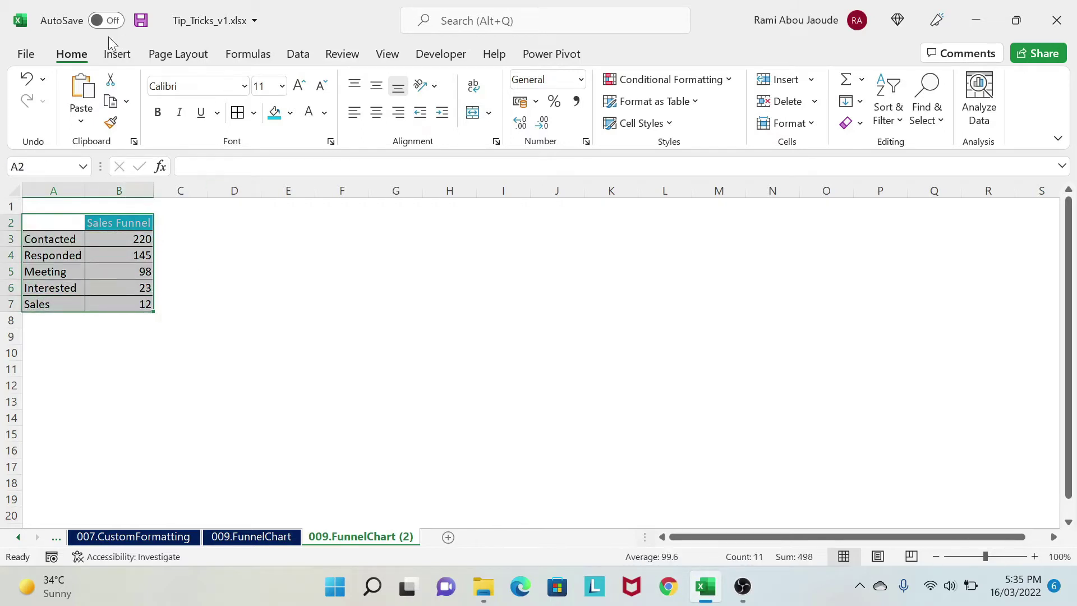
Insert a Funnel chart from Recommended Charts > All Charts and place it beside the data
click(118, 53)
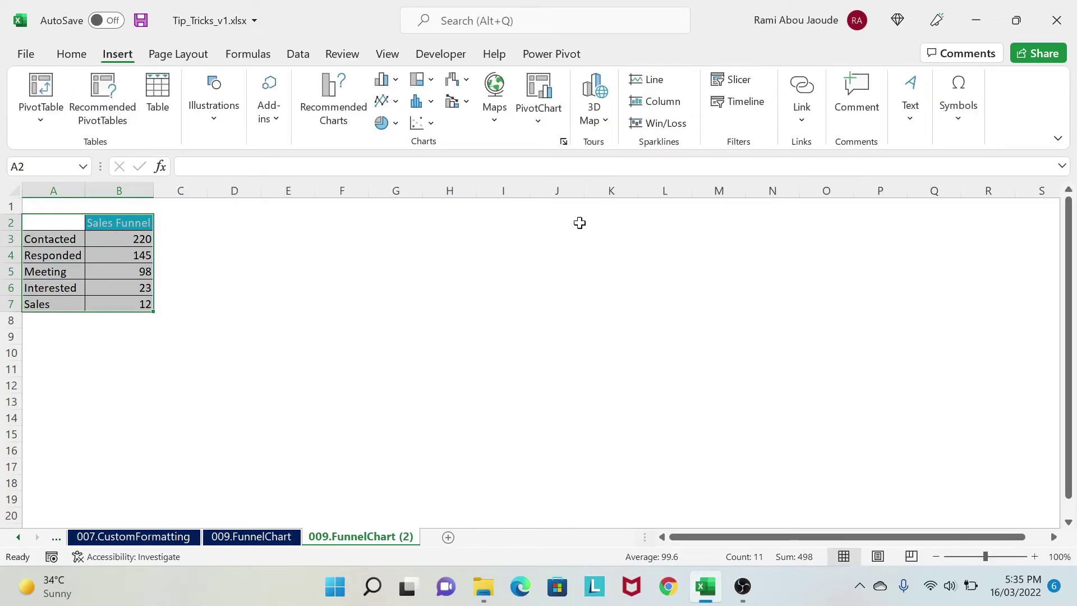
click(333, 96)
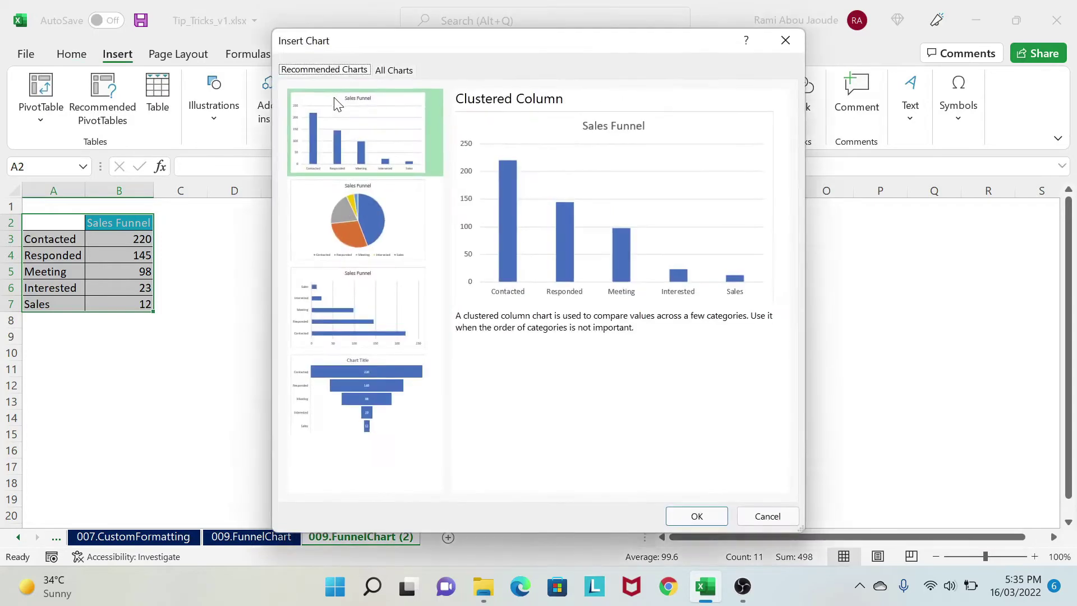
click(393, 70)
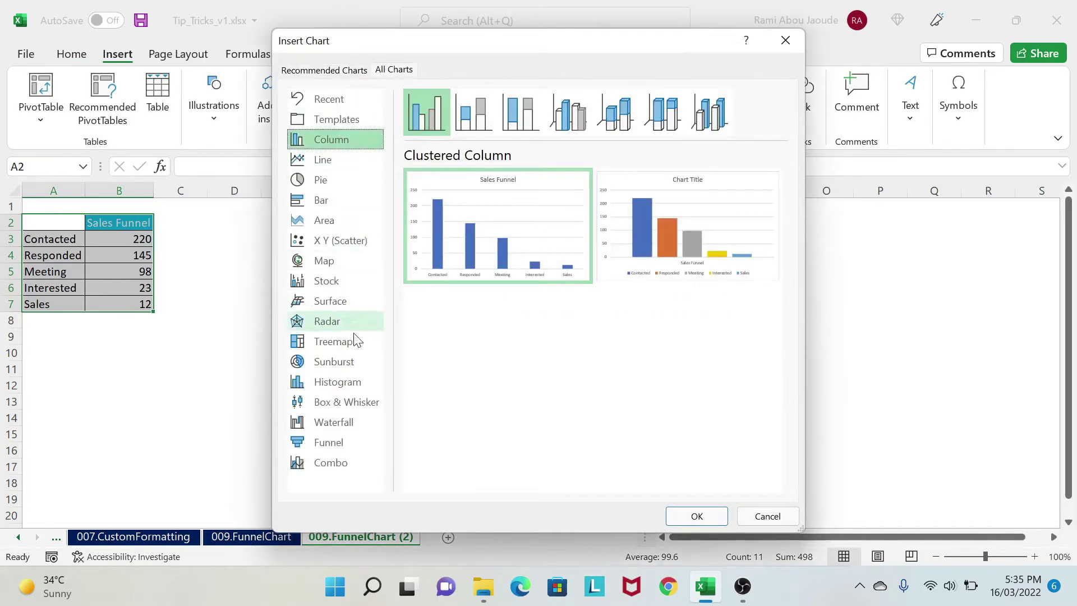
click(359, 446)
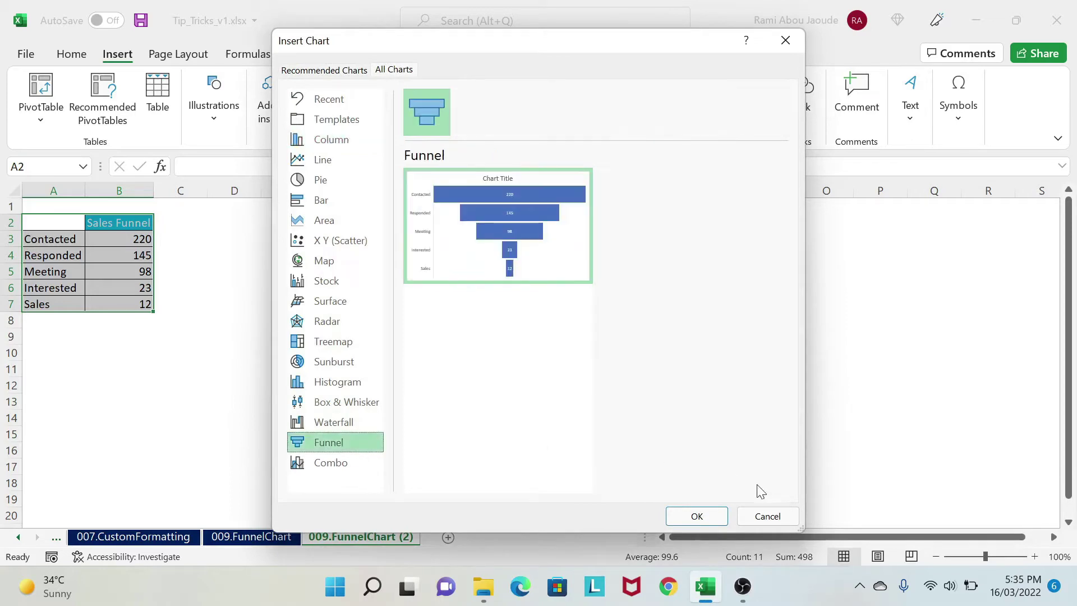
click(767, 516)
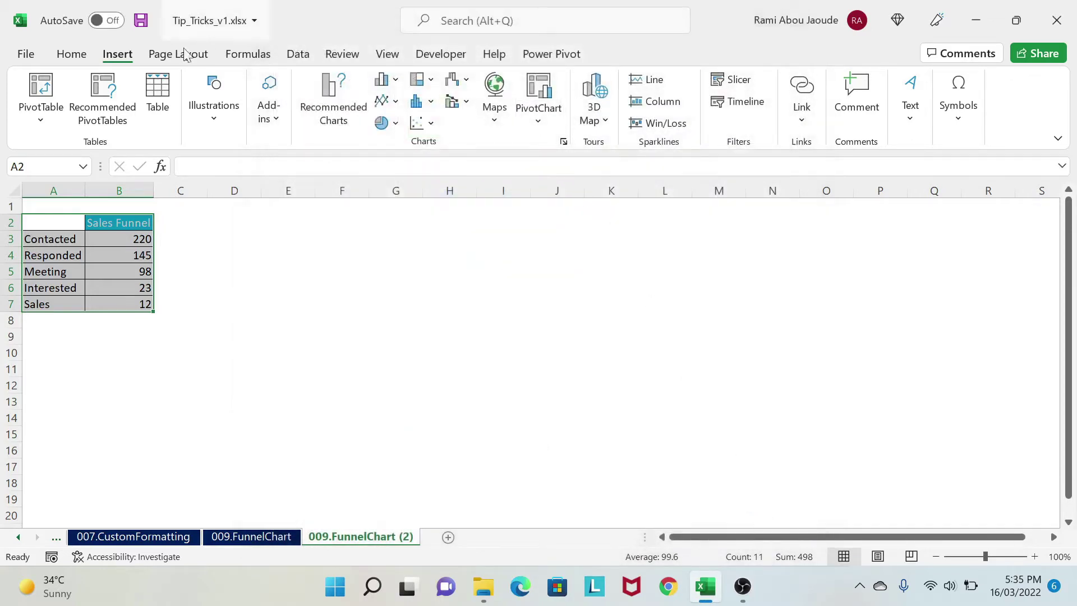
click(563, 143)
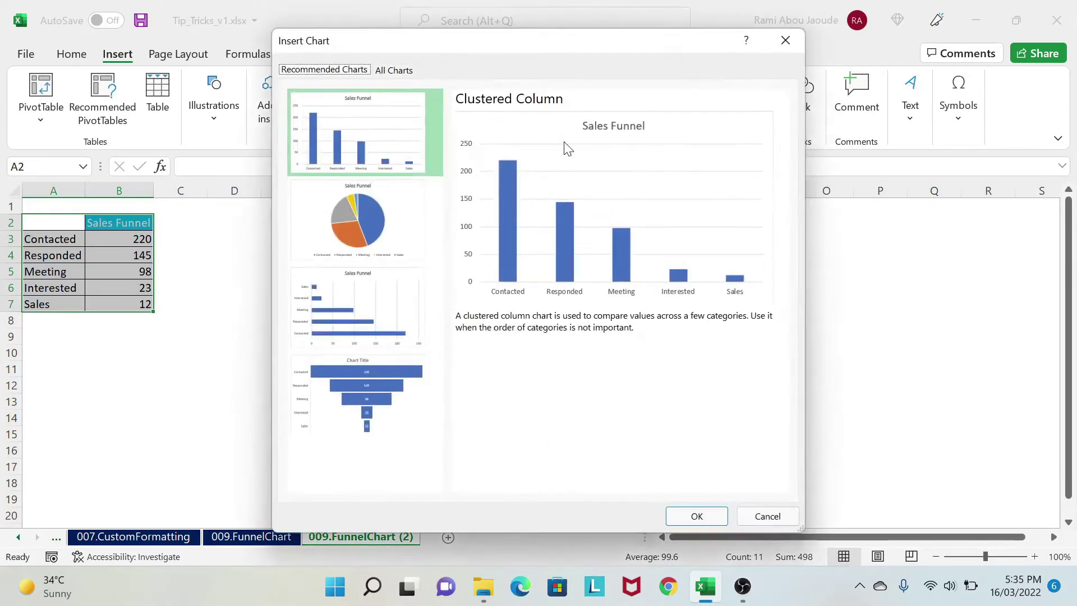
click(394, 71)
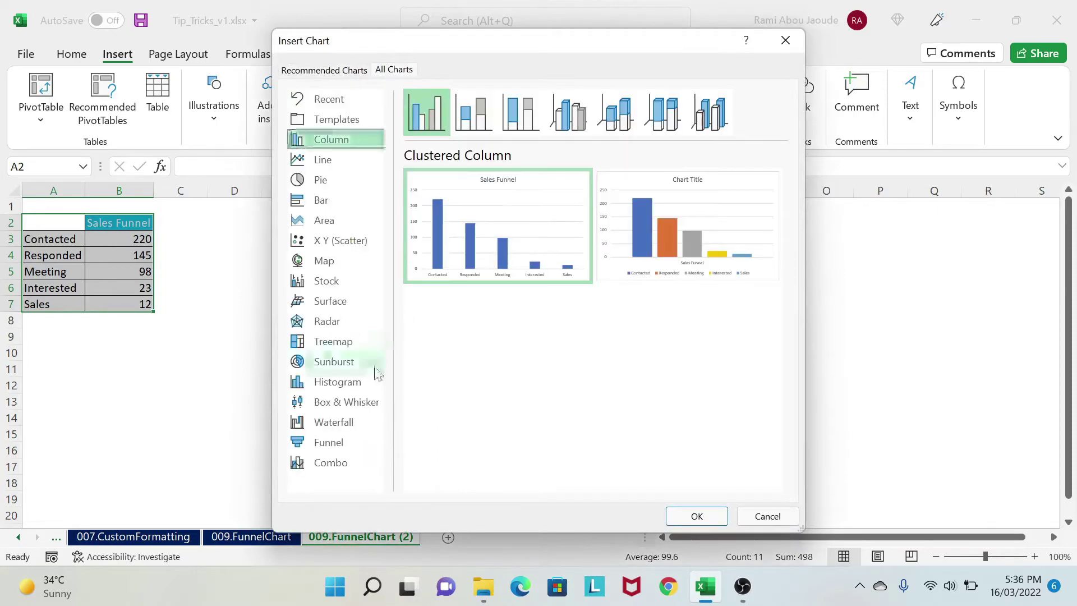
click(365, 442)
double_click(530, 227)
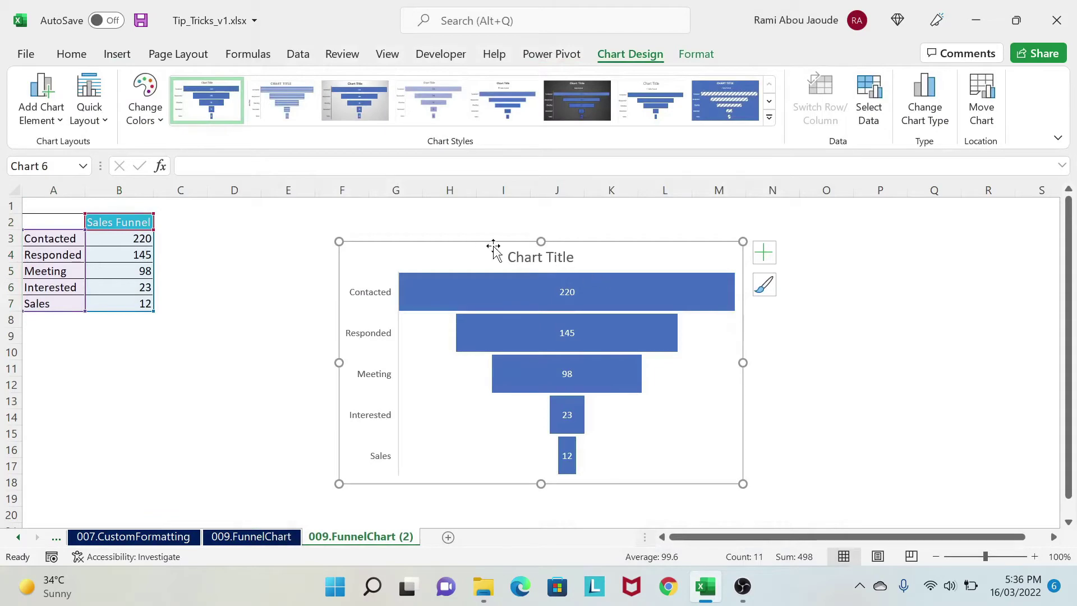
drag(454, 250, 506, 230)
click(336, 285)
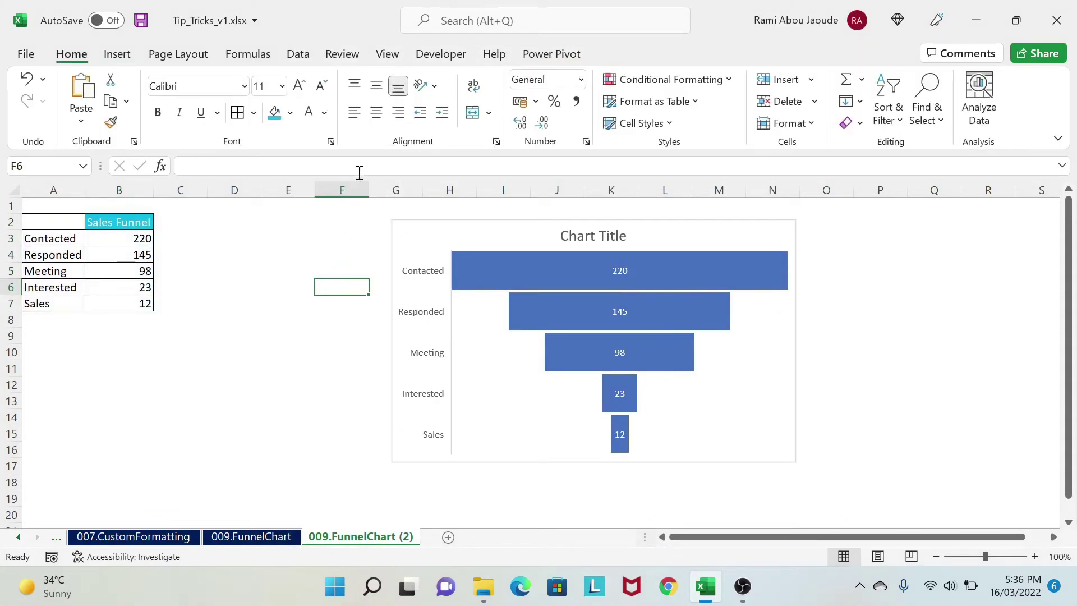
Insert an Inverted Pyramid SmartArt graphic from the Pyramid category
click(118, 54)
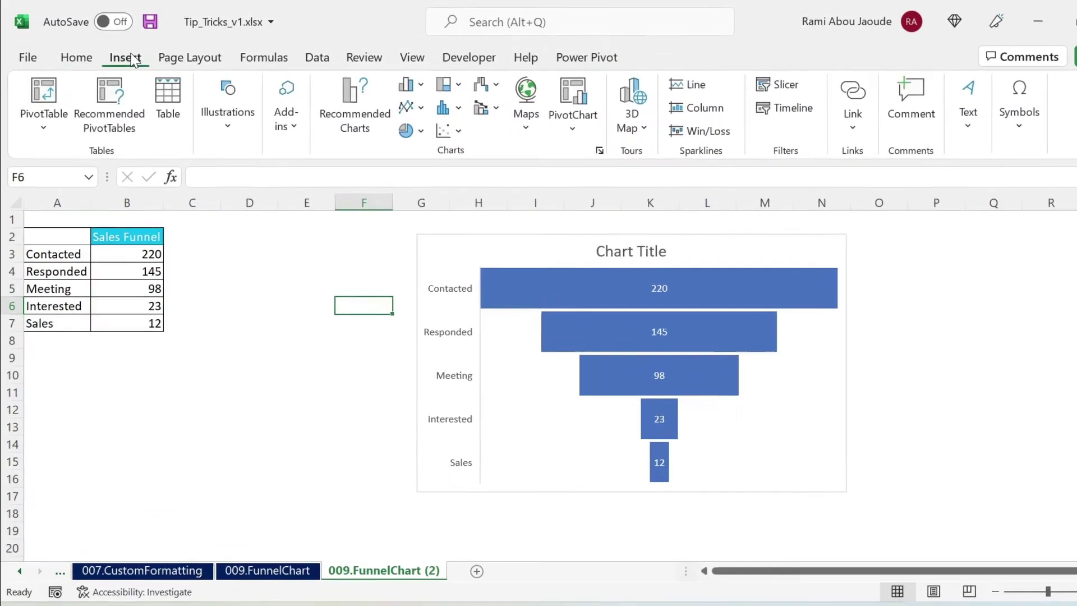
click(233, 111)
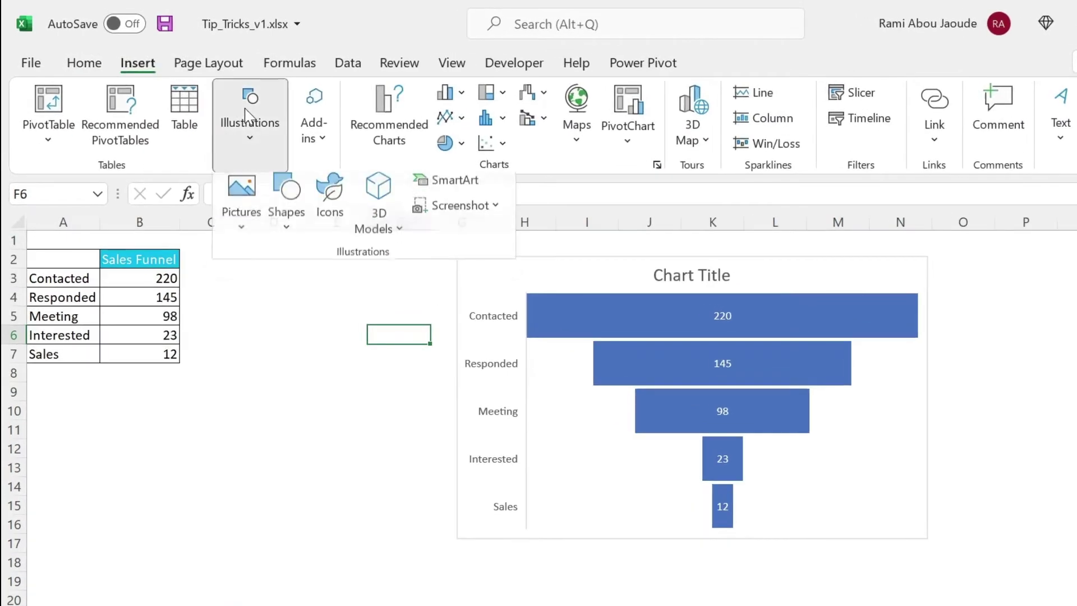
click(457, 189)
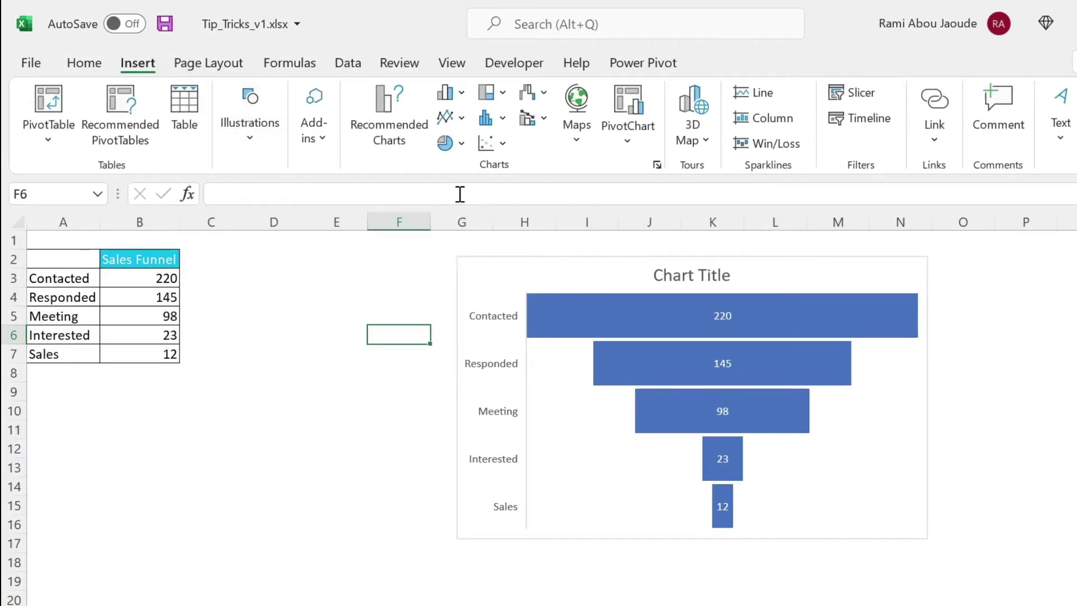
click(375, 337)
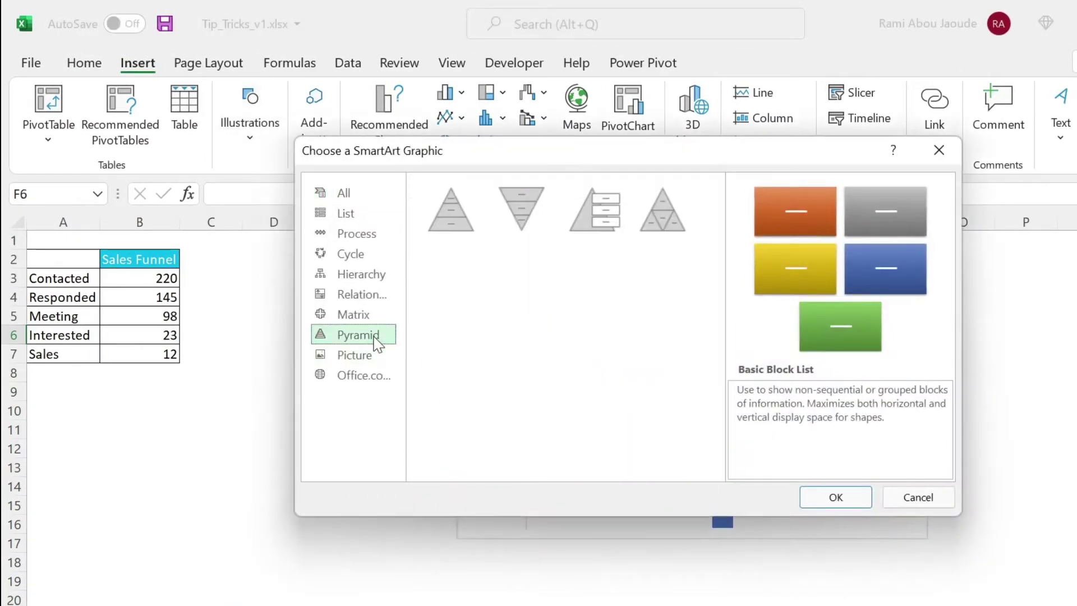
click(528, 207)
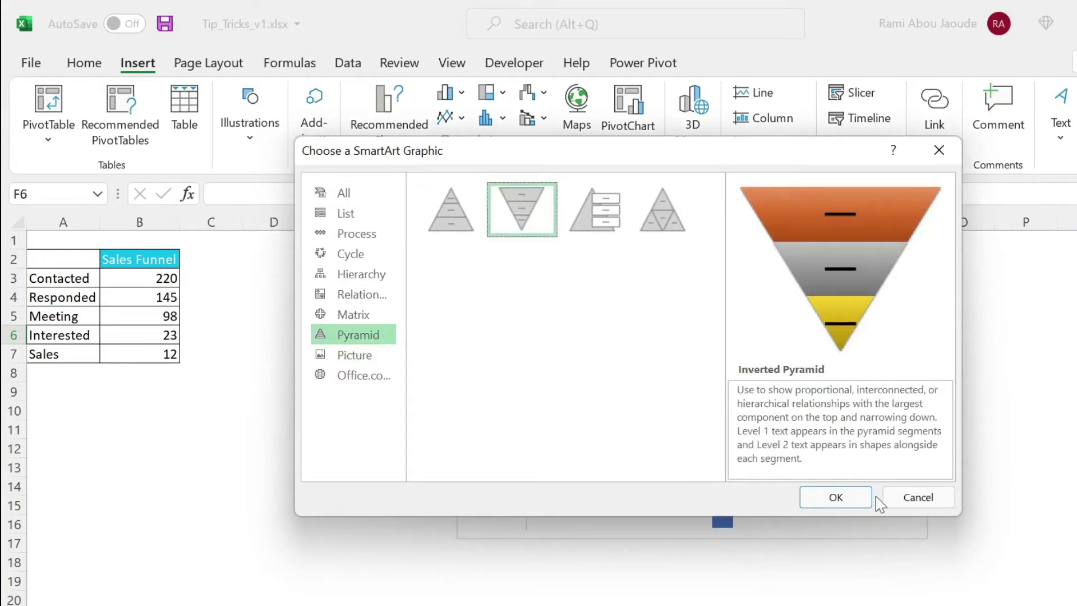
click(838, 505)
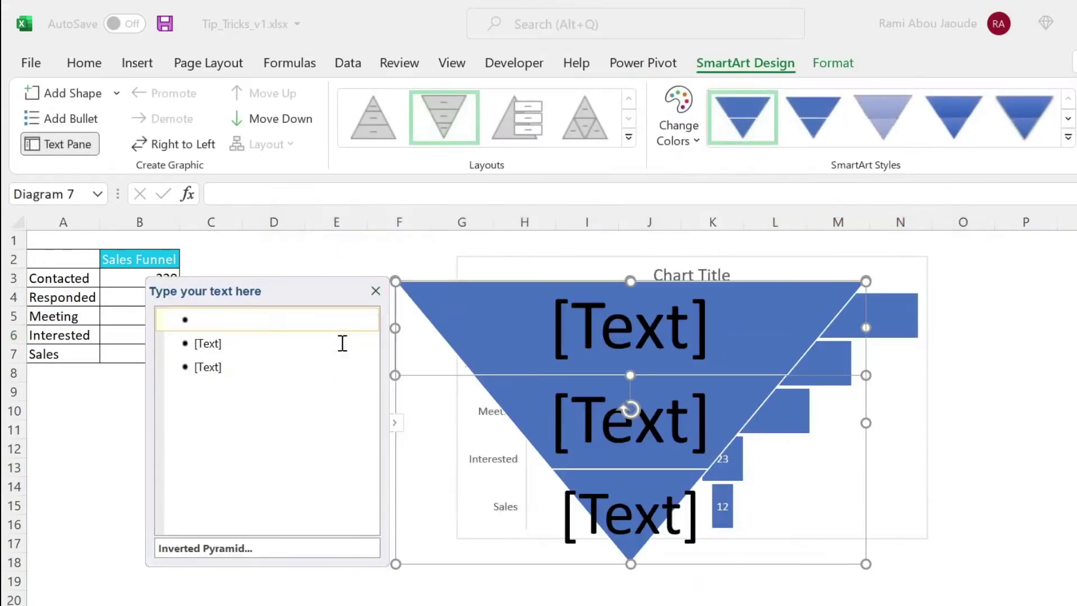
Move the pyramid left of the chart and add two bullets for five segments
drag(515, 278, 380, 271)
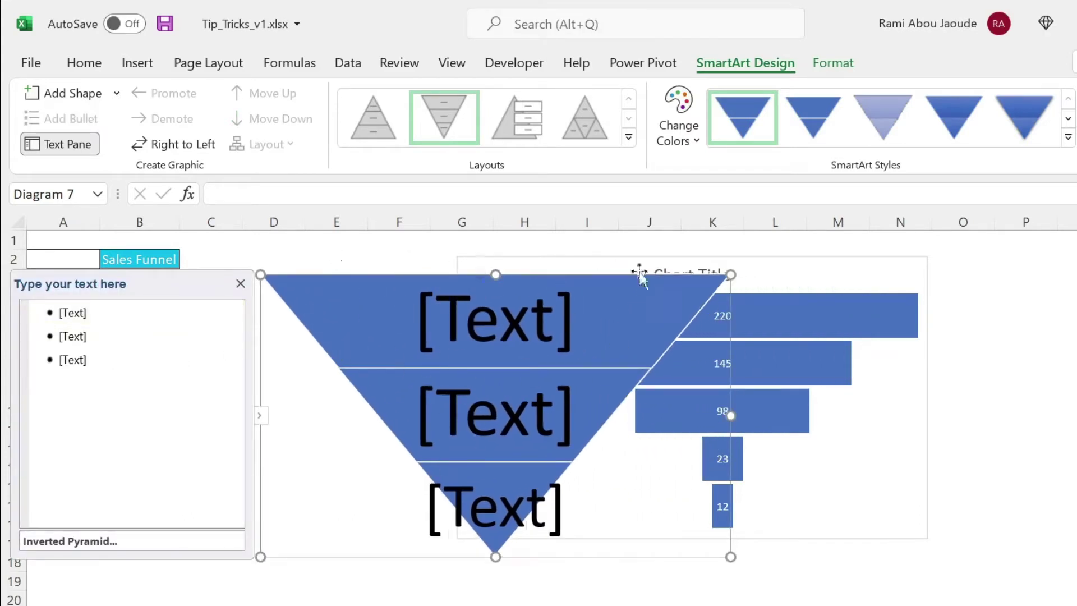
click(135, 356)
key(Return)
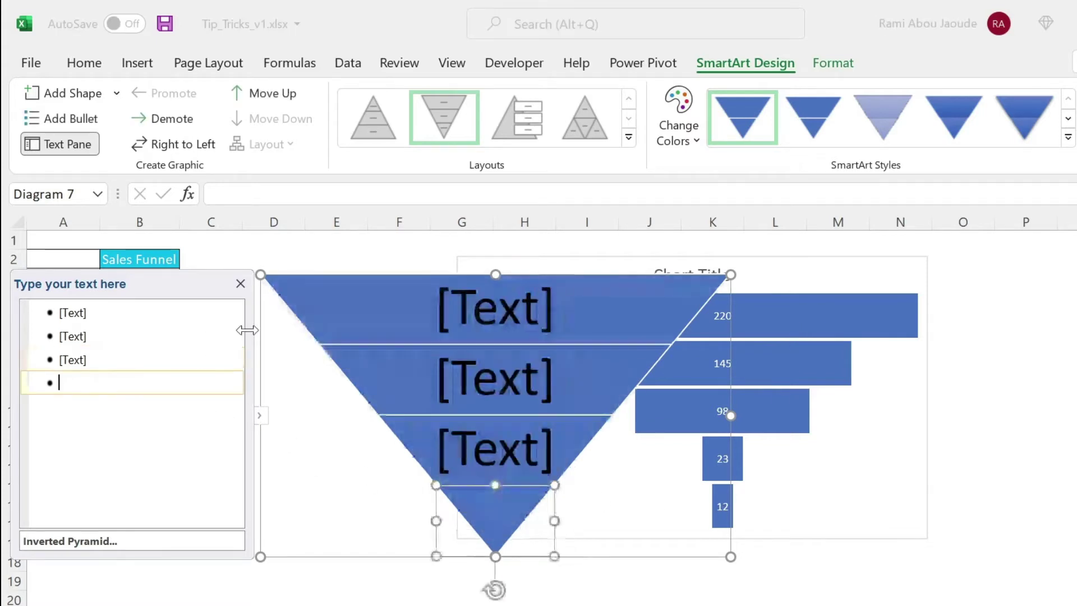
key(Return)
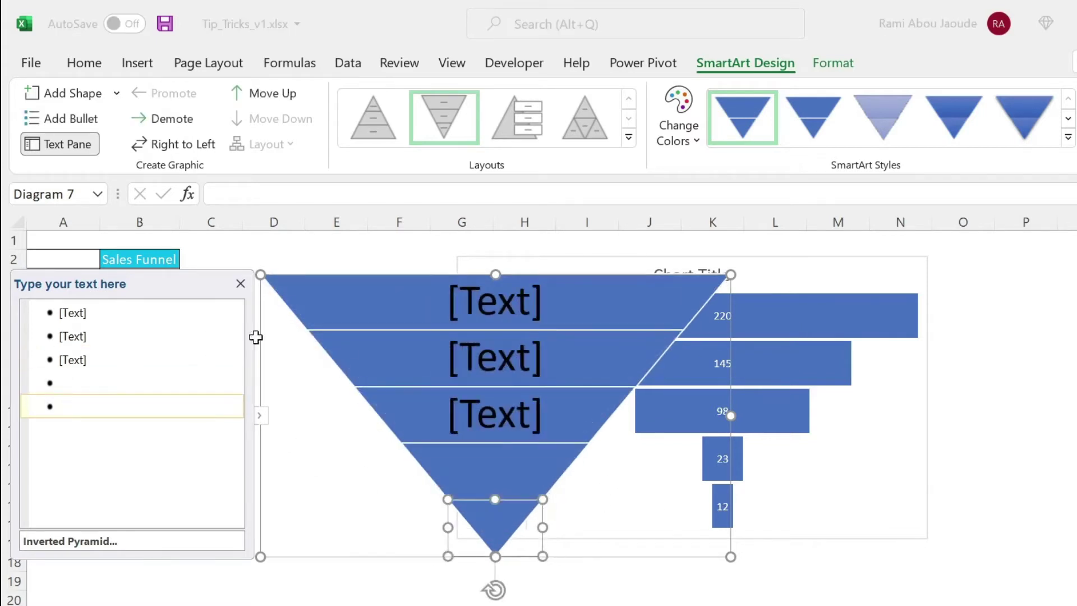
click(1011, 361)
click(378, 278)
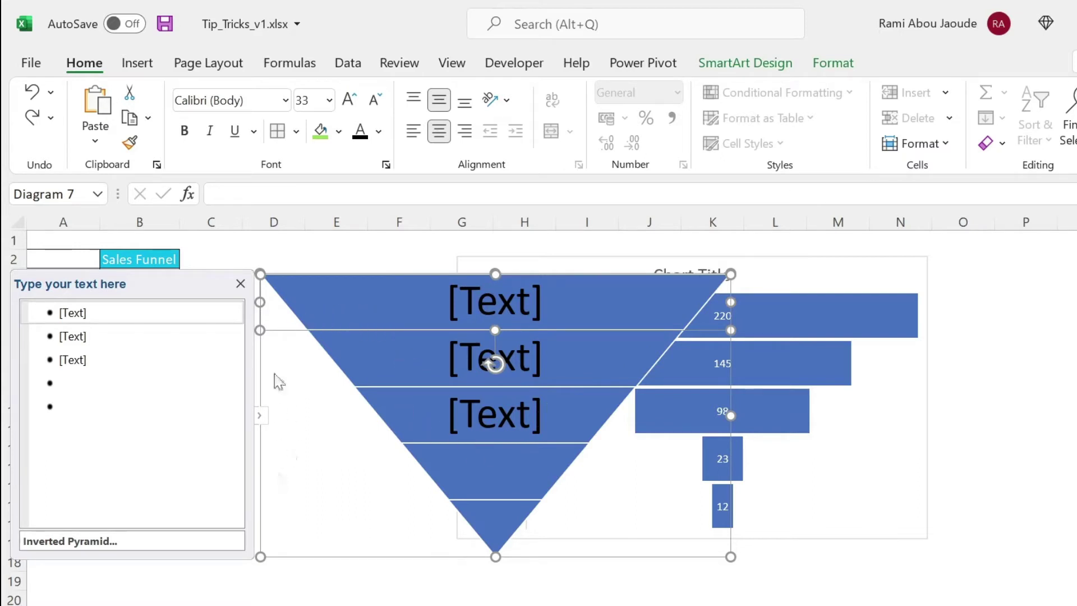
Convert the pyramid SmartArt to shapes, arrange it beside the chart, and copy its top slice
right_click(293, 284)
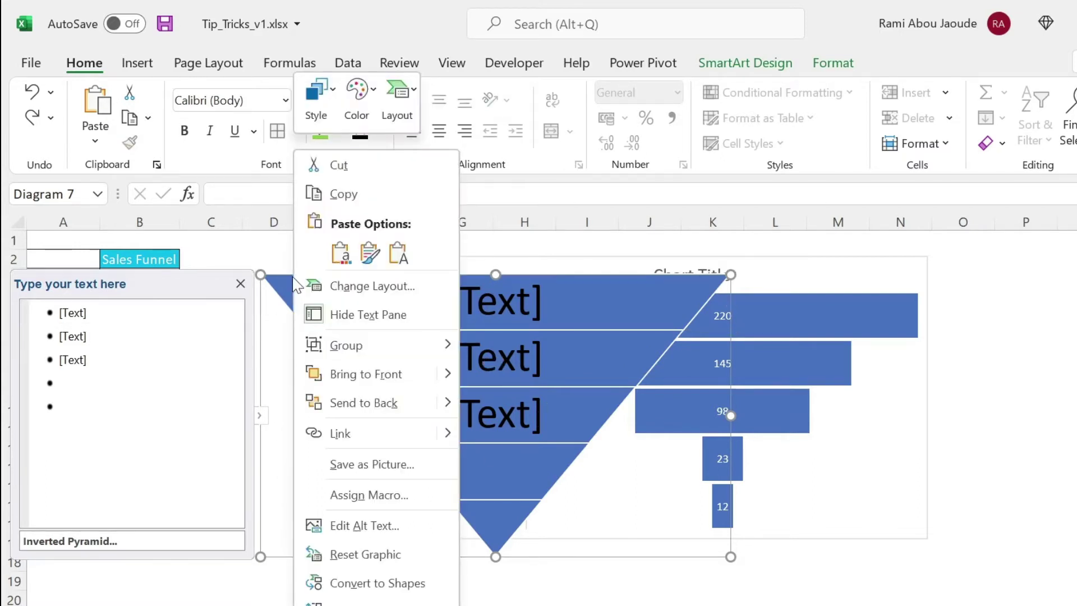
click(387, 581)
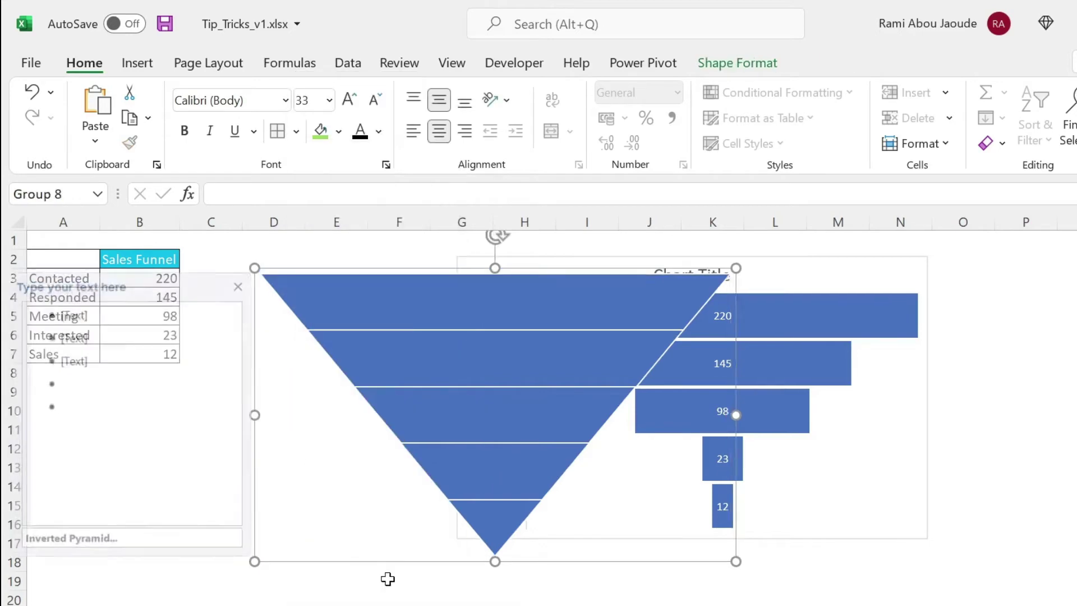
drag(305, 284, 105, 321)
drag(542, 278, 681, 295)
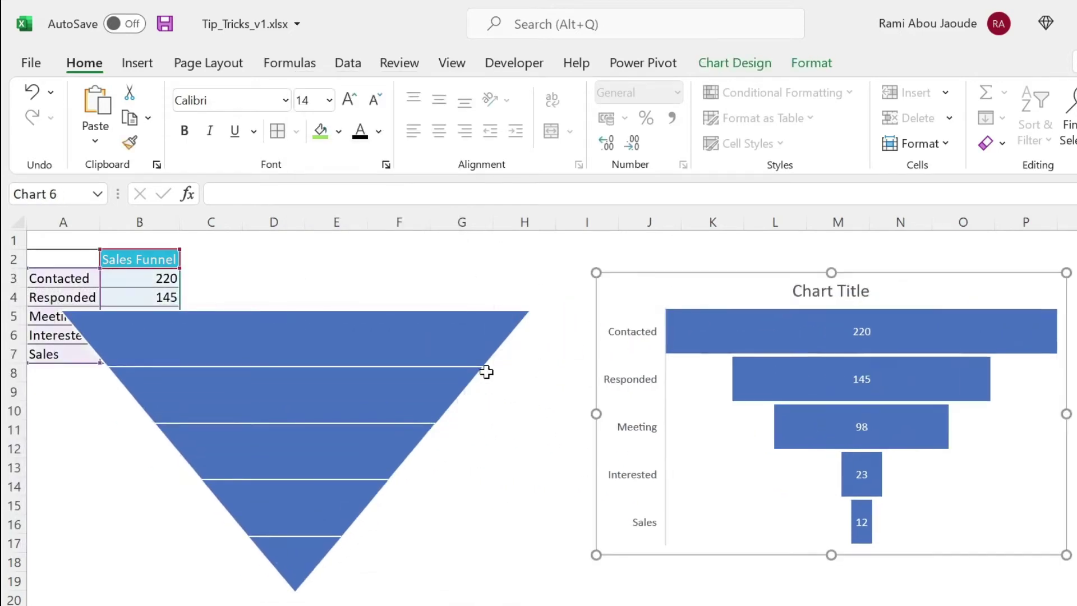
drag(310, 339, 329, 307)
click(353, 314)
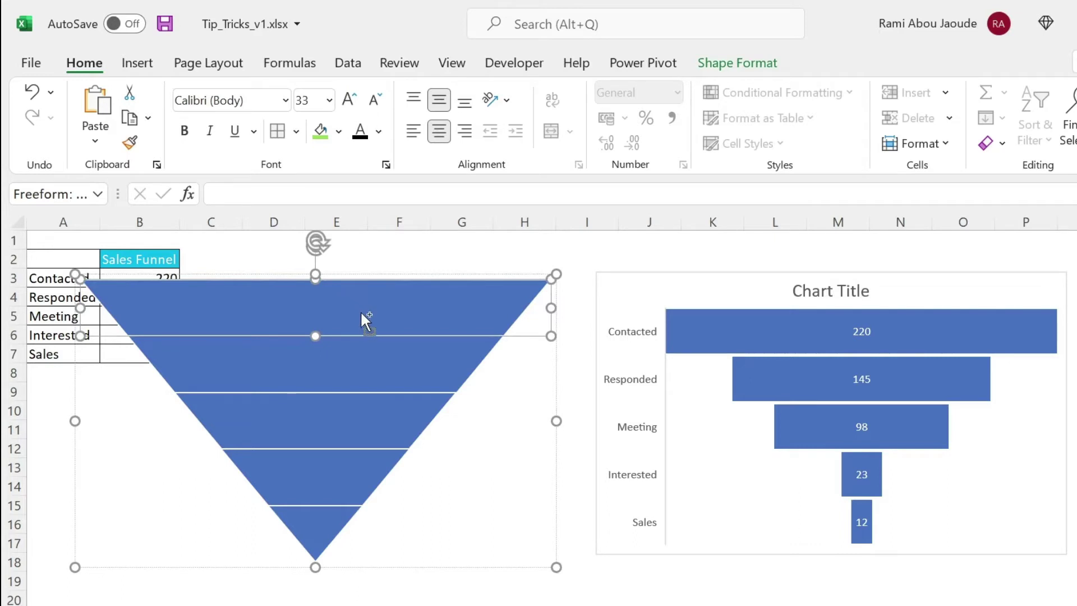
drag(360, 311, 631, 440)
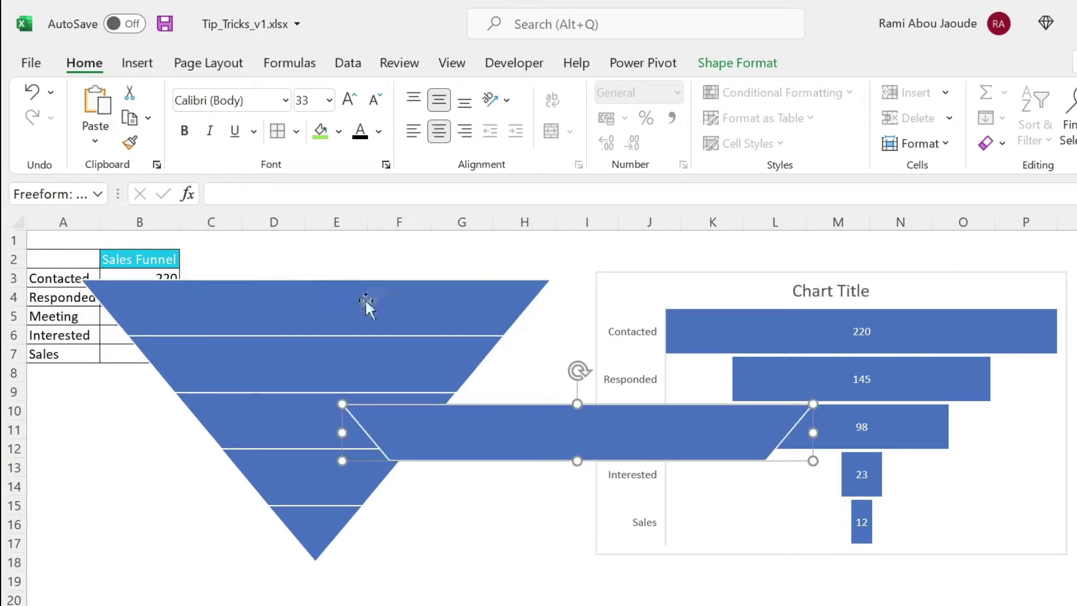
click(334, 305)
click(299, 307)
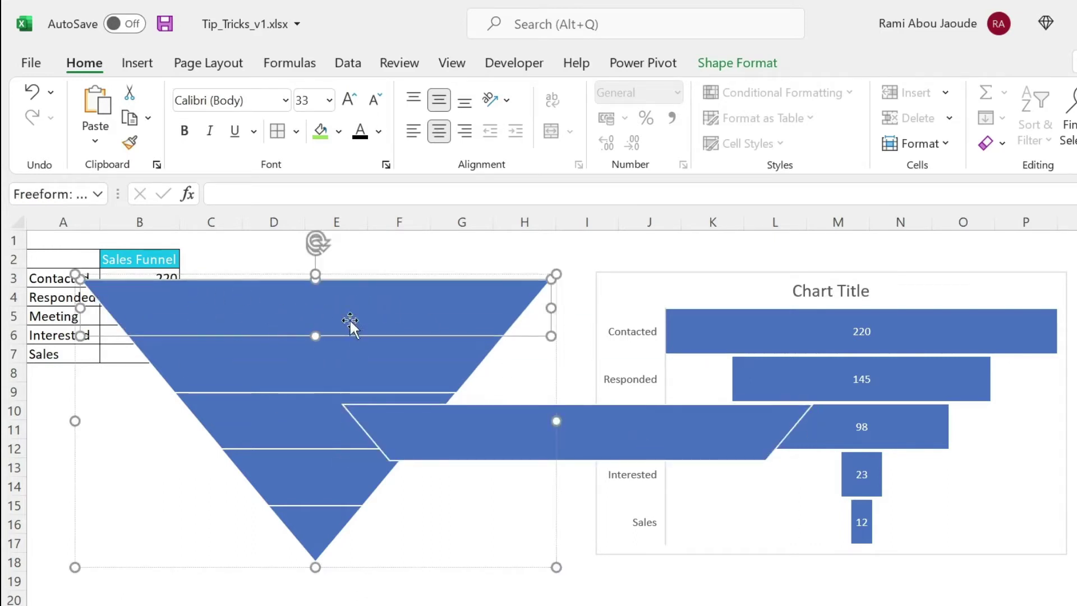
drag(504, 426, 394, 390)
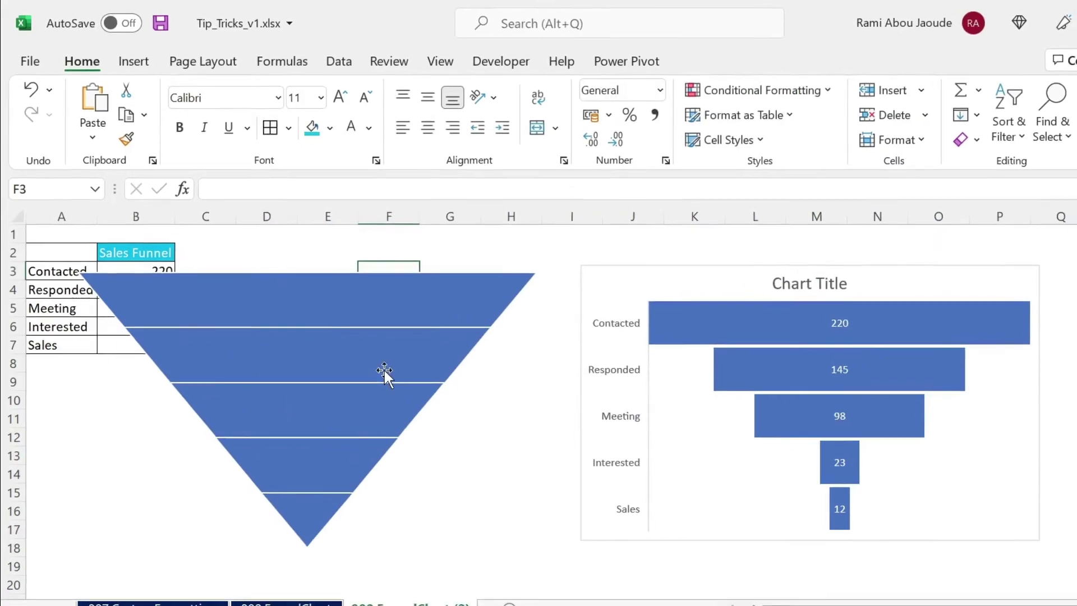
Check the funnel bars' 6% gap width and fill settings, then close the Format pane
double_click(670, 312)
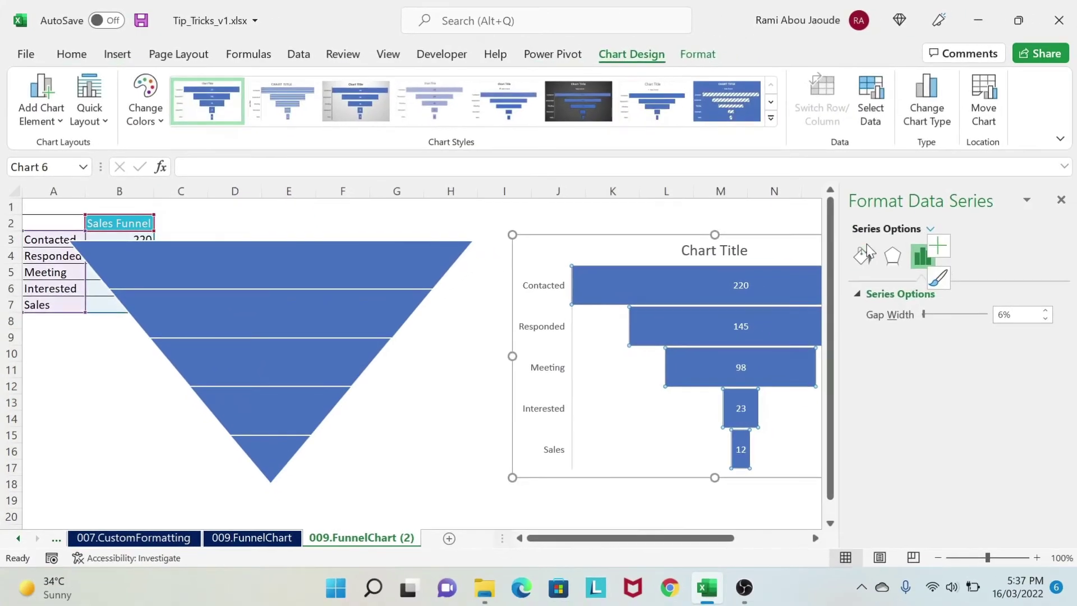
click(907, 270)
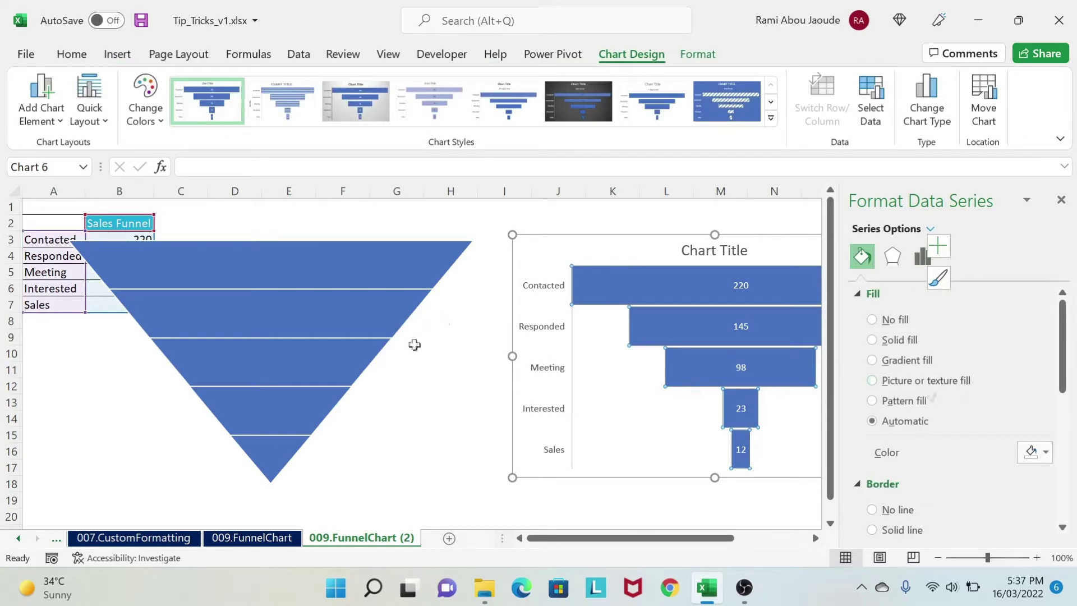
click(421, 386)
click(1061, 200)
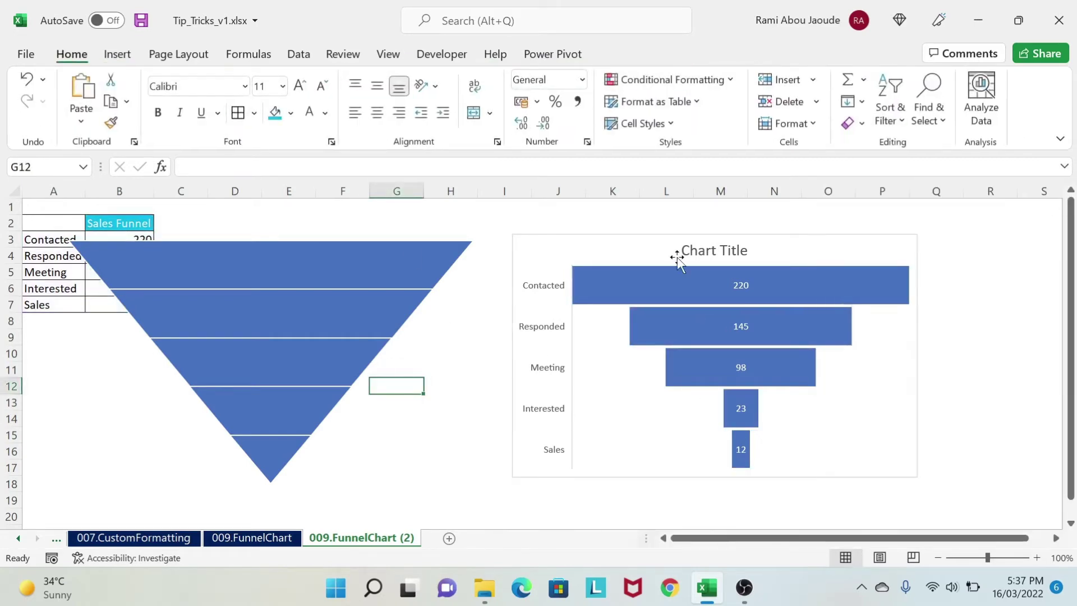
Fill the top three pyramid slices navy, yellow and light blue
click(275, 338)
click(351, 257)
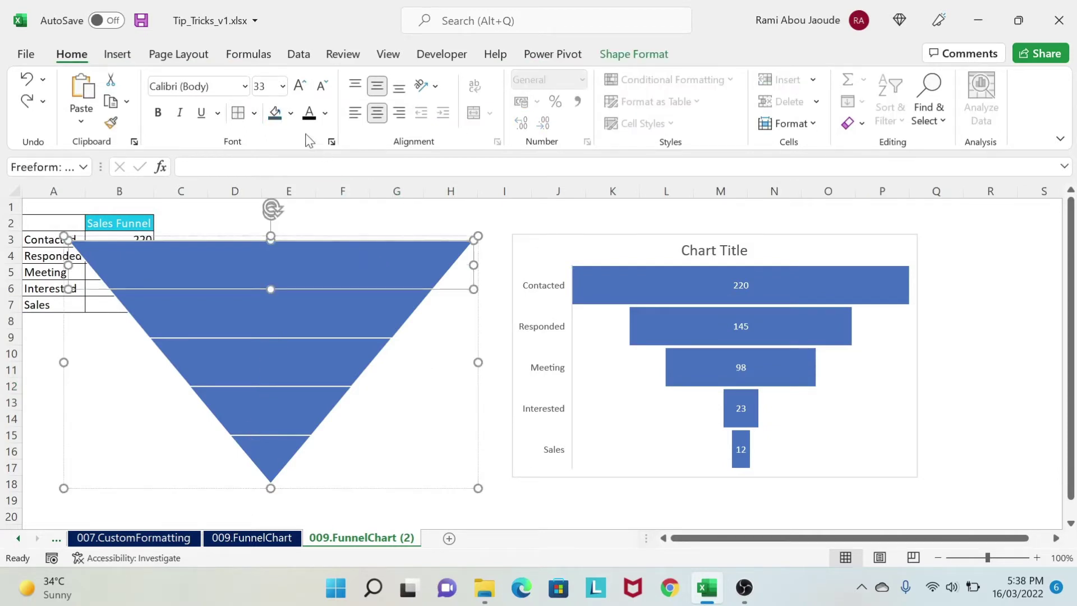
click(290, 113)
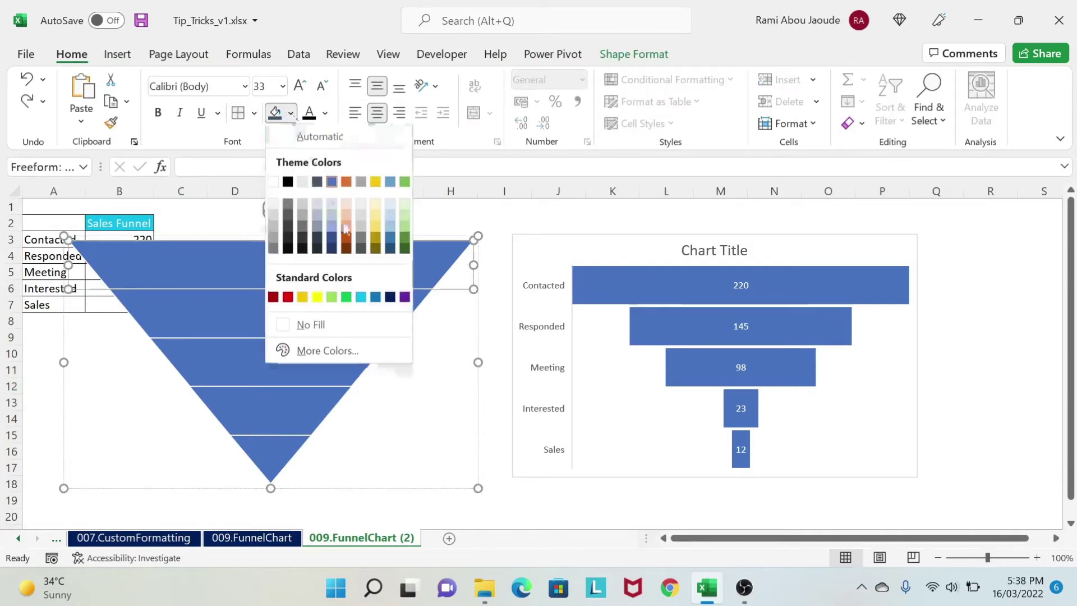
click(390, 296)
click(355, 319)
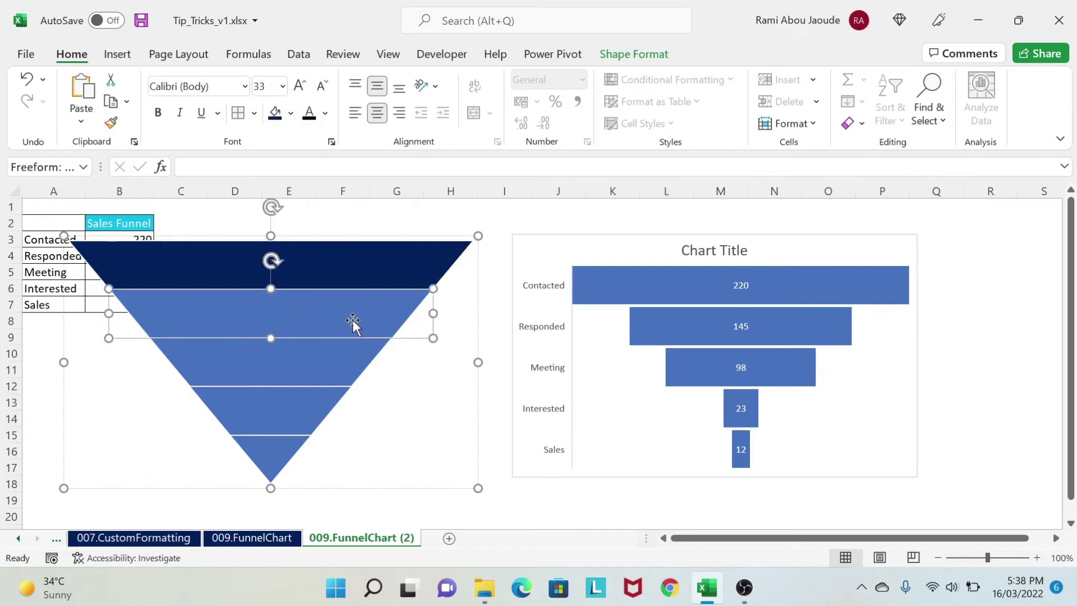
click(290, 113)
click(321, 296)
click(297, 359)
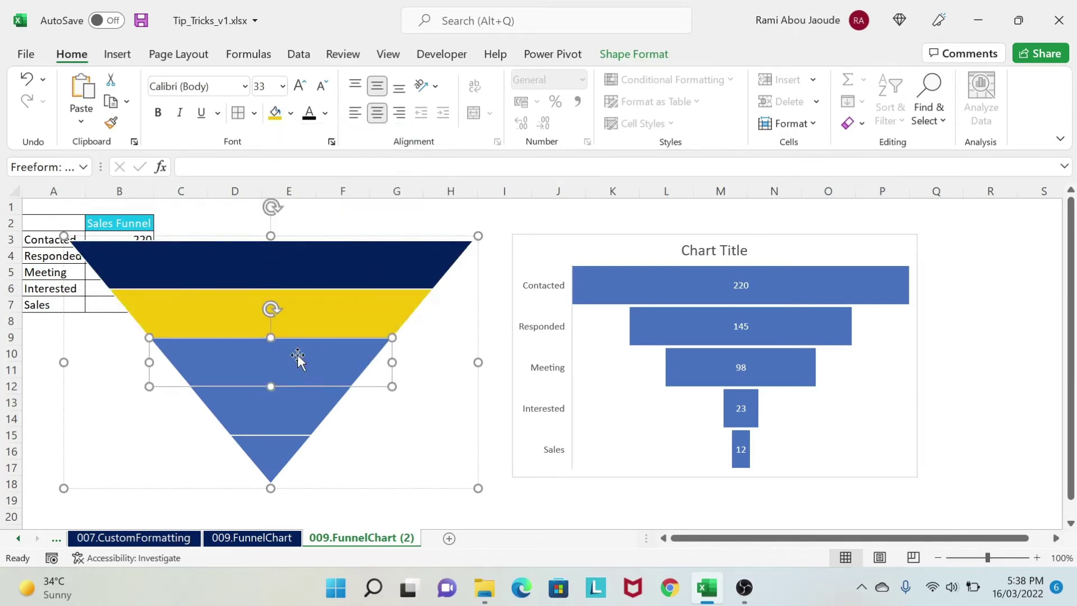
click(290, 112)
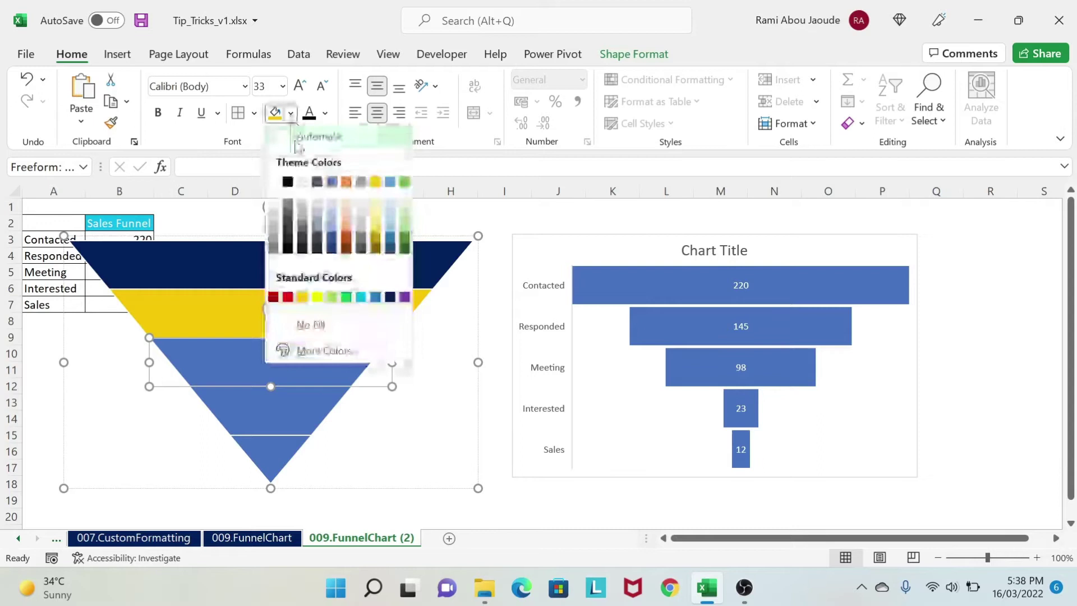
click(360, 296)
Fill the fourth slice grey and the bottom slice light green
click(297, 406)
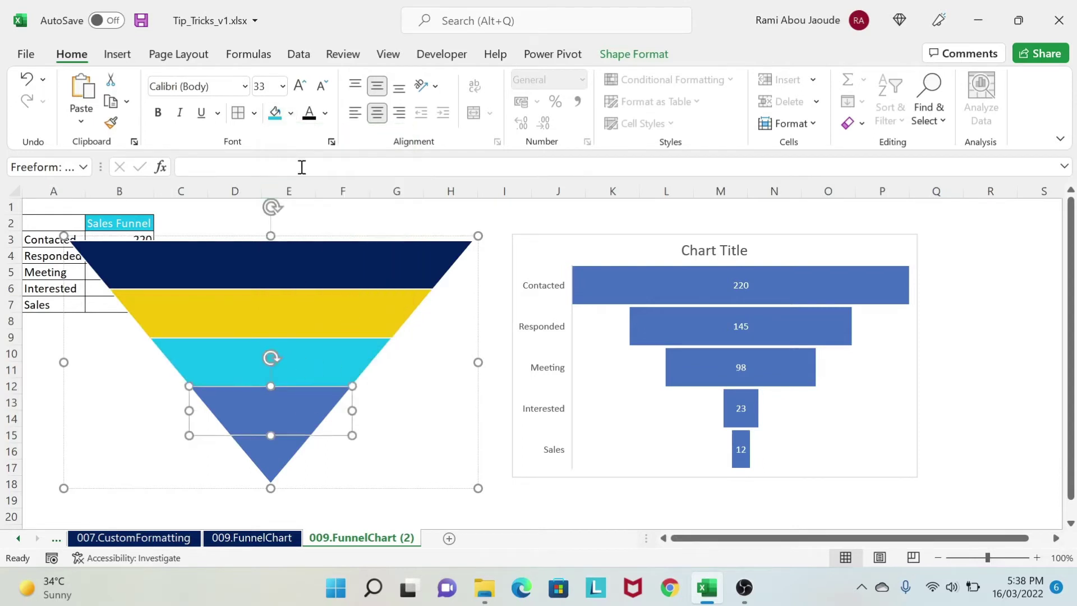
click(291, 113)
click(281, 243)
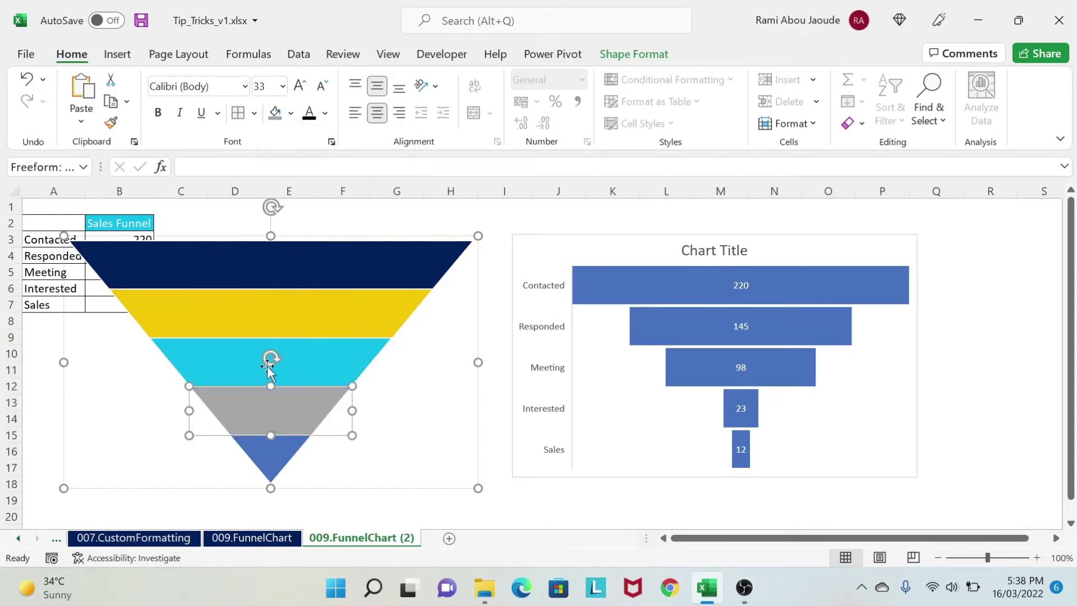
click(271, 456)
click(291, 112)
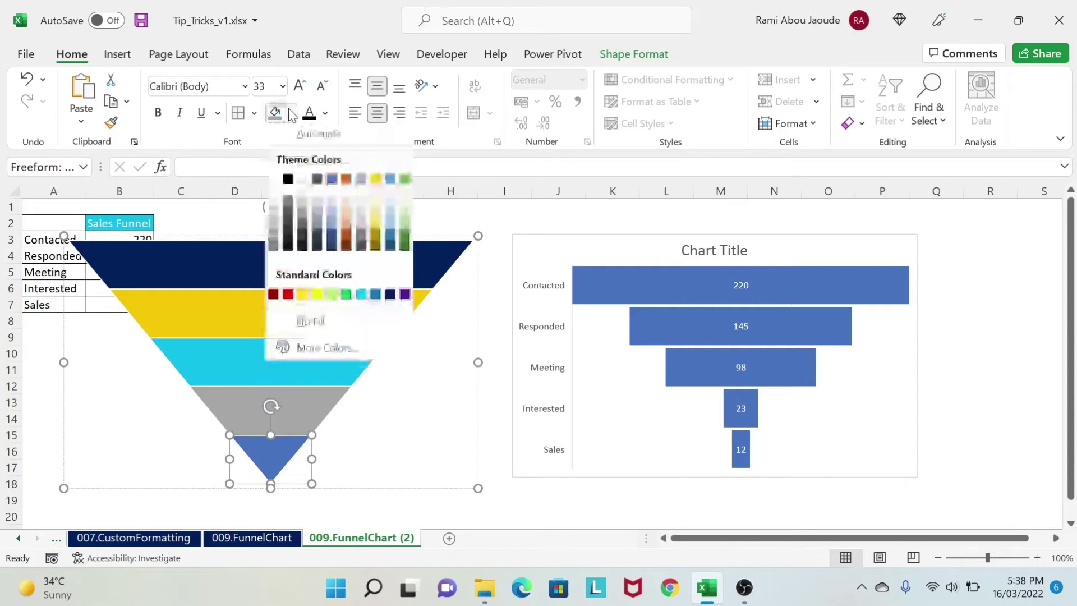
click(330, 296)
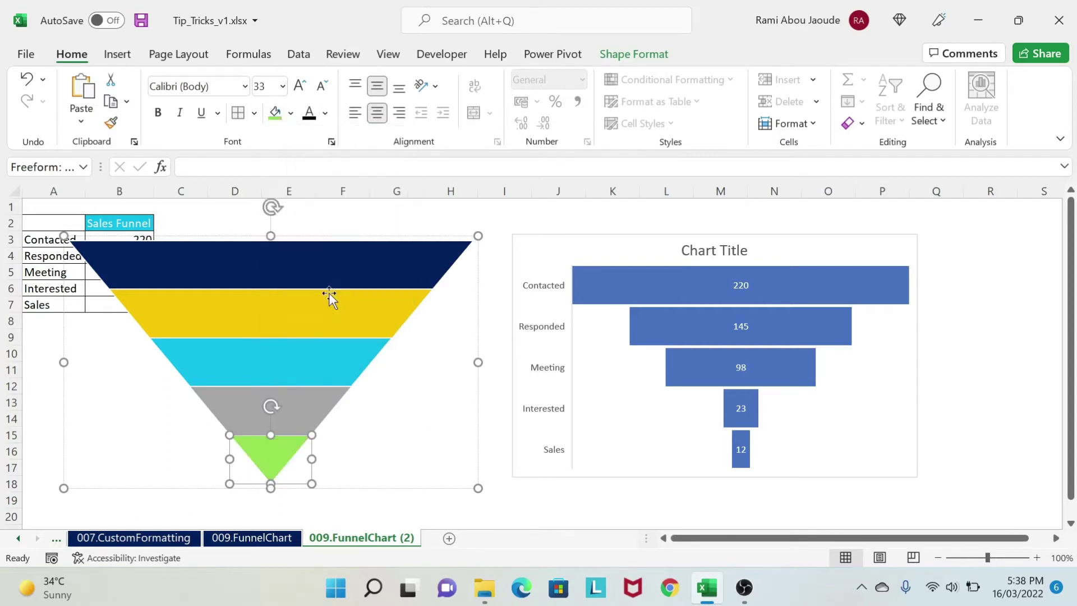
click(398, 217)
click(369, 257)
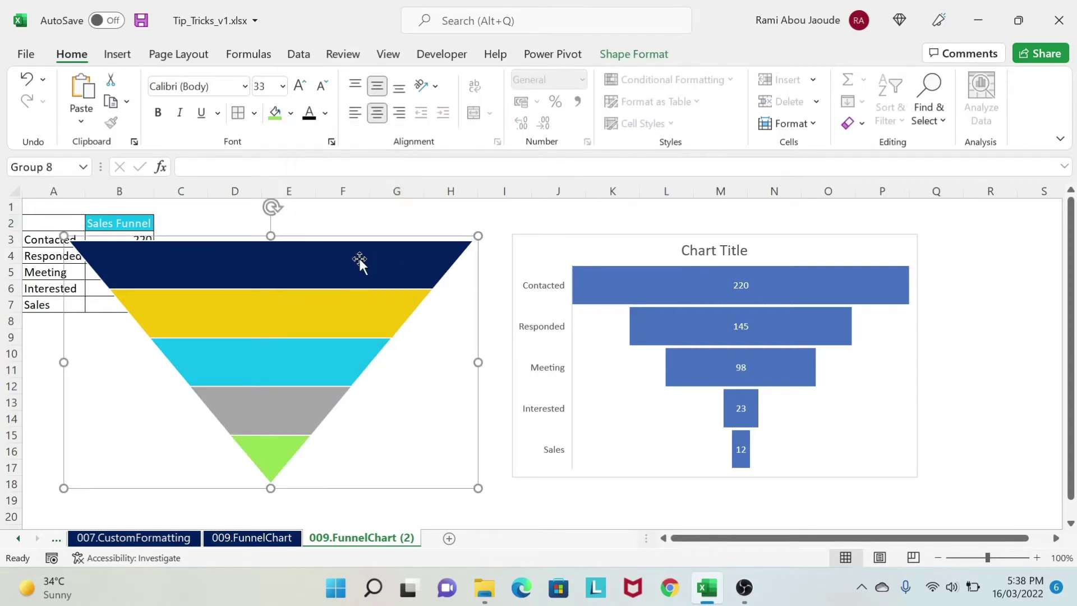
Duplicate the navy top slice and use it as the Contacted bar's clipboard picture fill
click(362, 259)
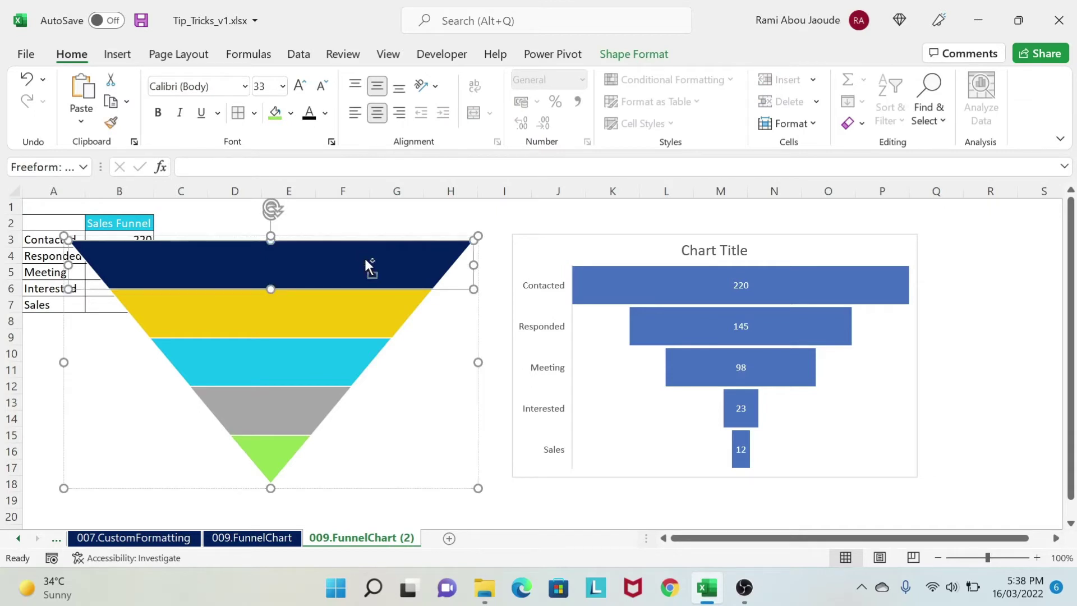
key(ctrl+d)
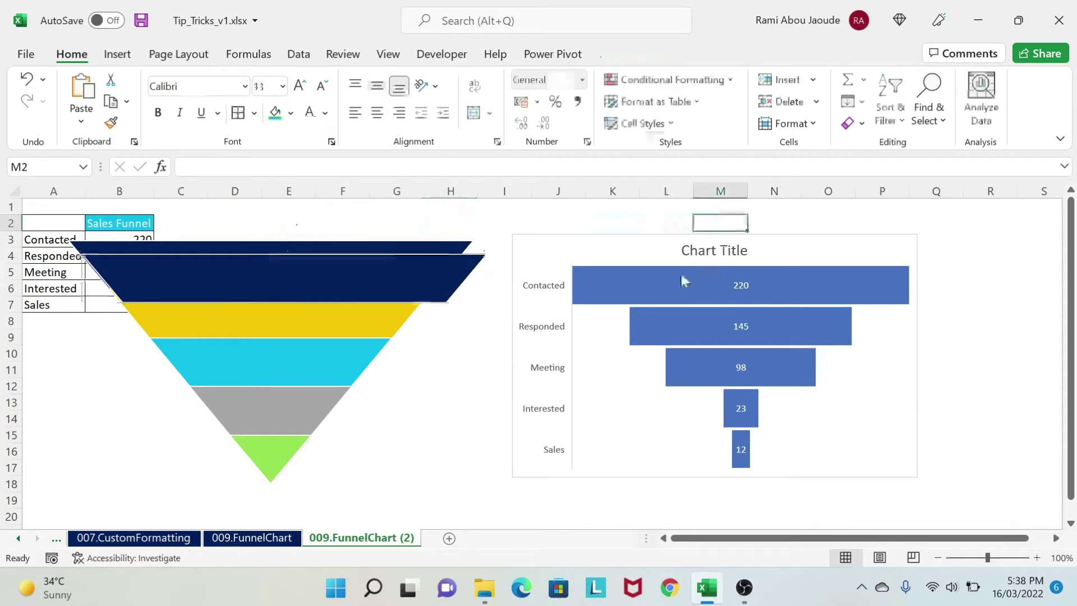
click(650, 289)
double_click(648, 281)
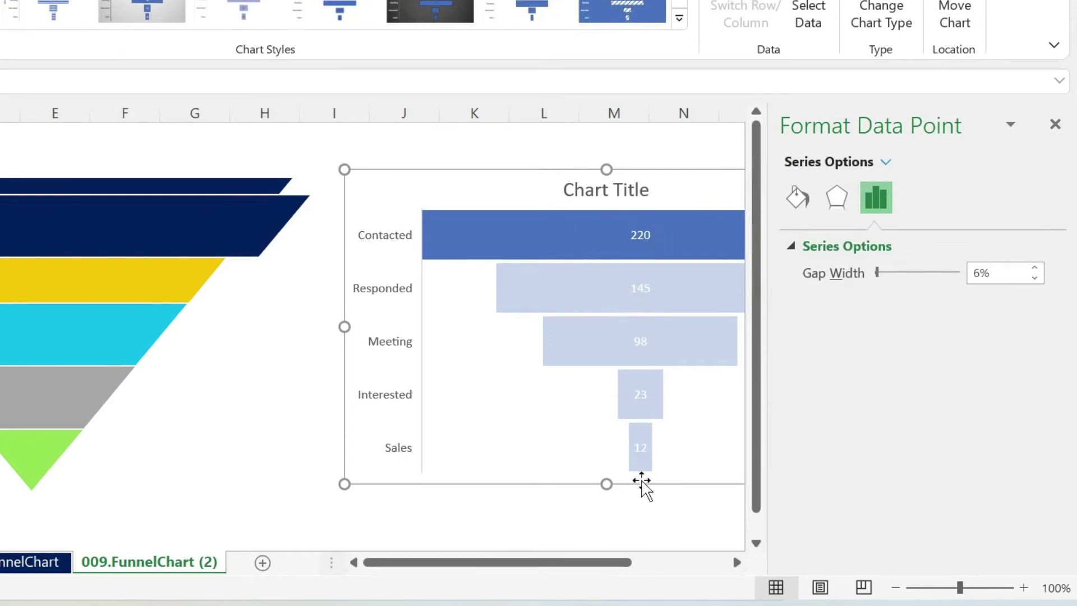
click(798, 198)
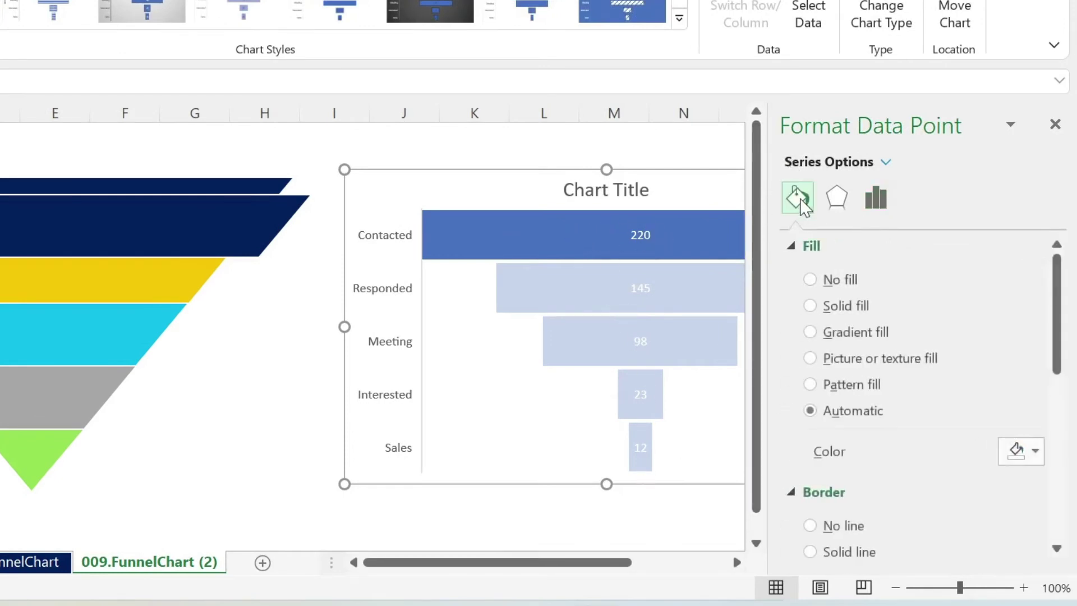
click(874, 361)
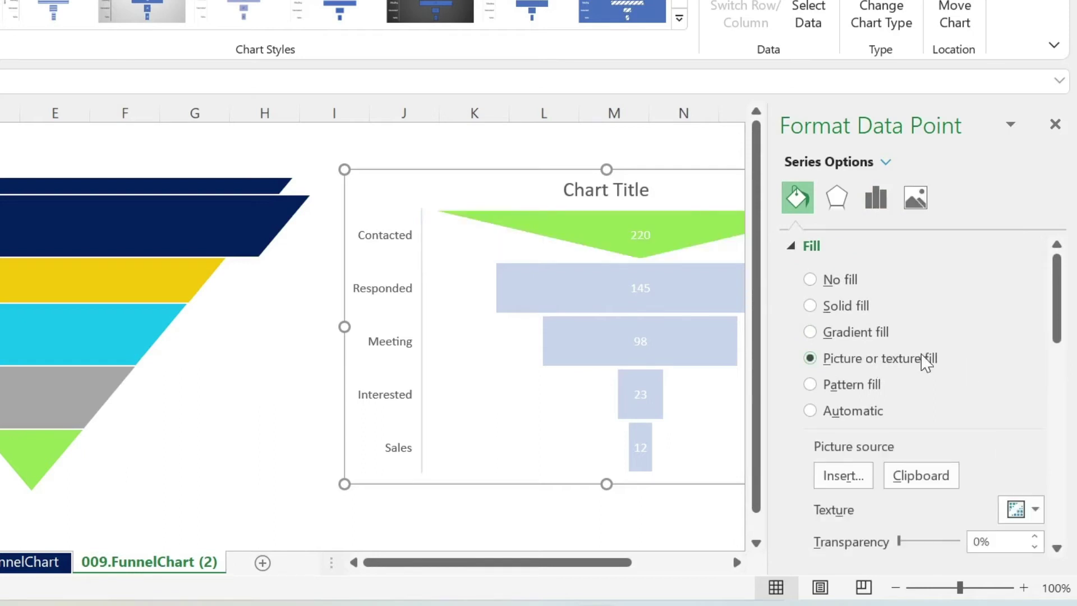
click(914, 484)
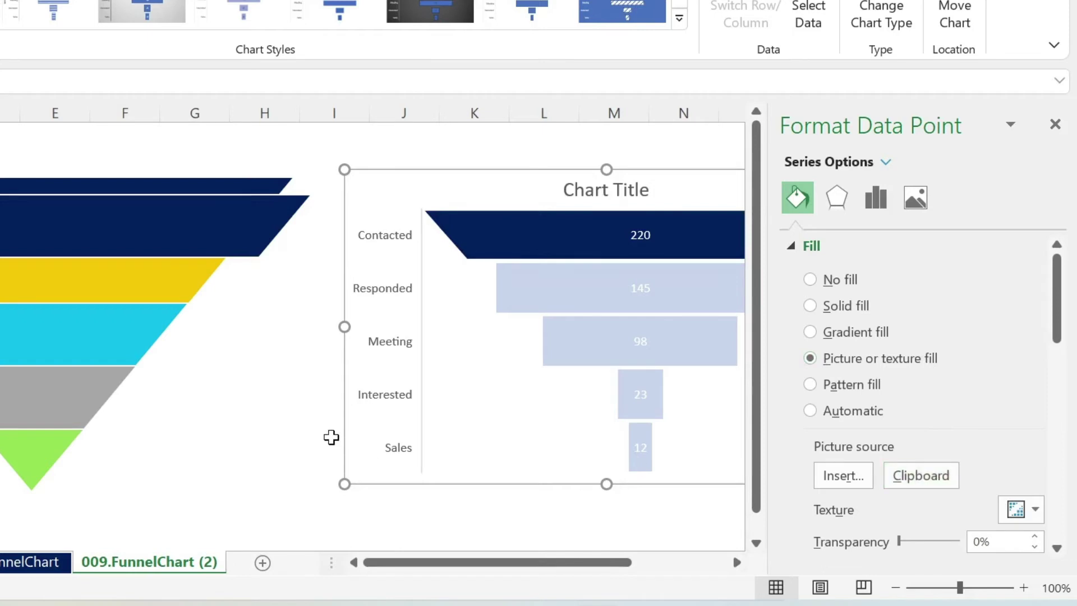
click(266, 407)
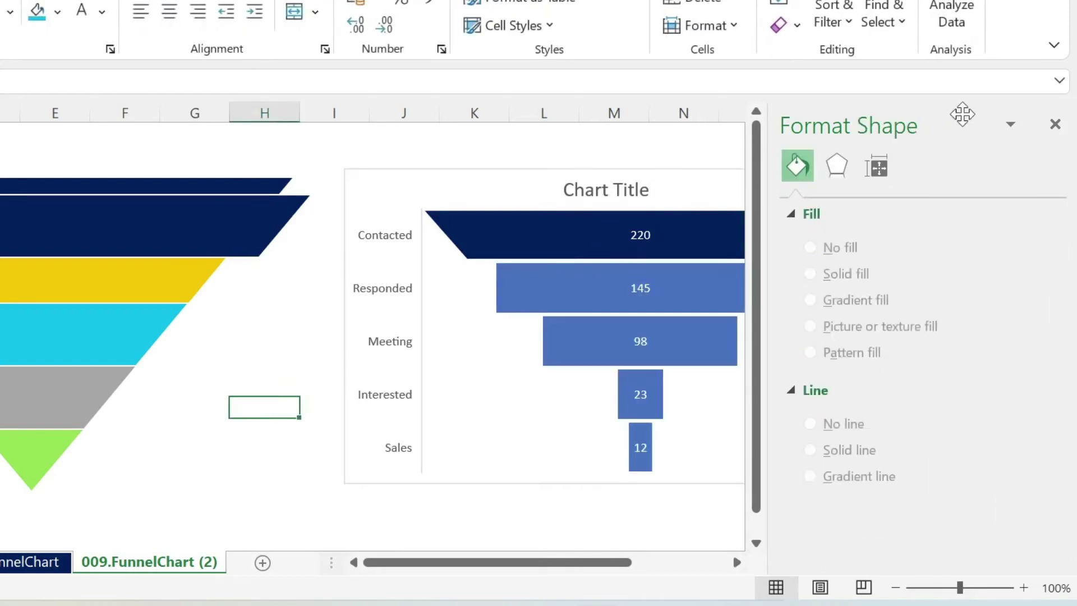
click(1054, 125)
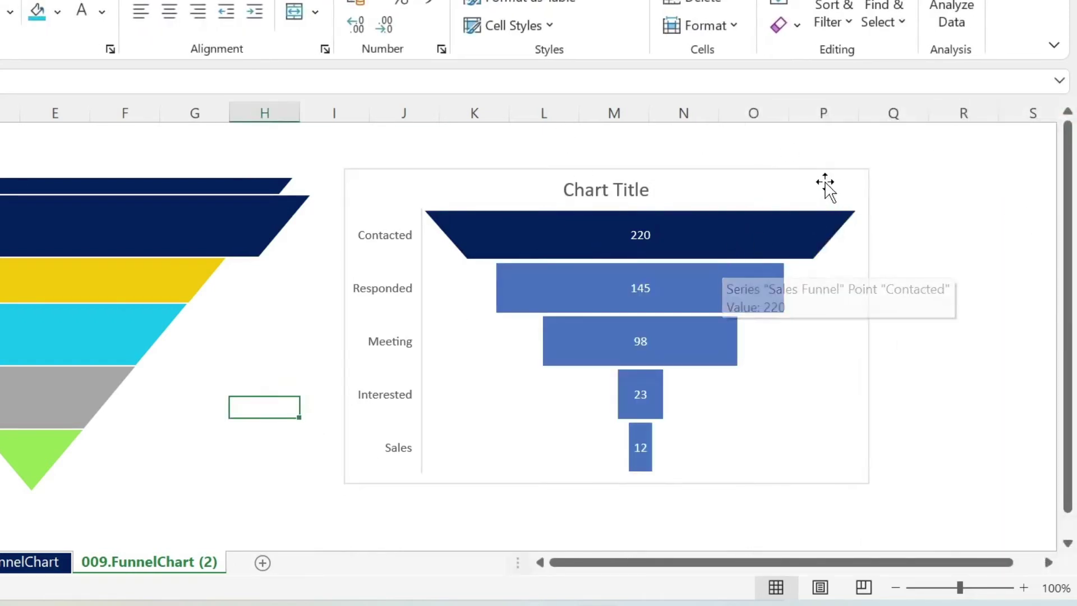
Open and close the Format Chart Area pane for the funnel chart
right_click(796, 183)
key(Escape)
right_click(767, 188)
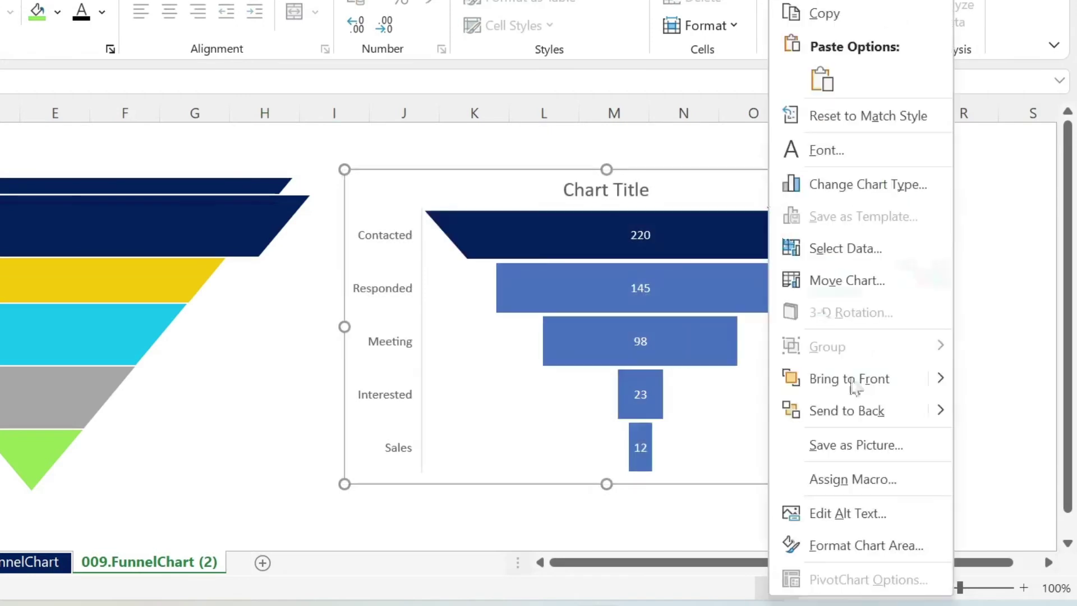
click(876, 555)
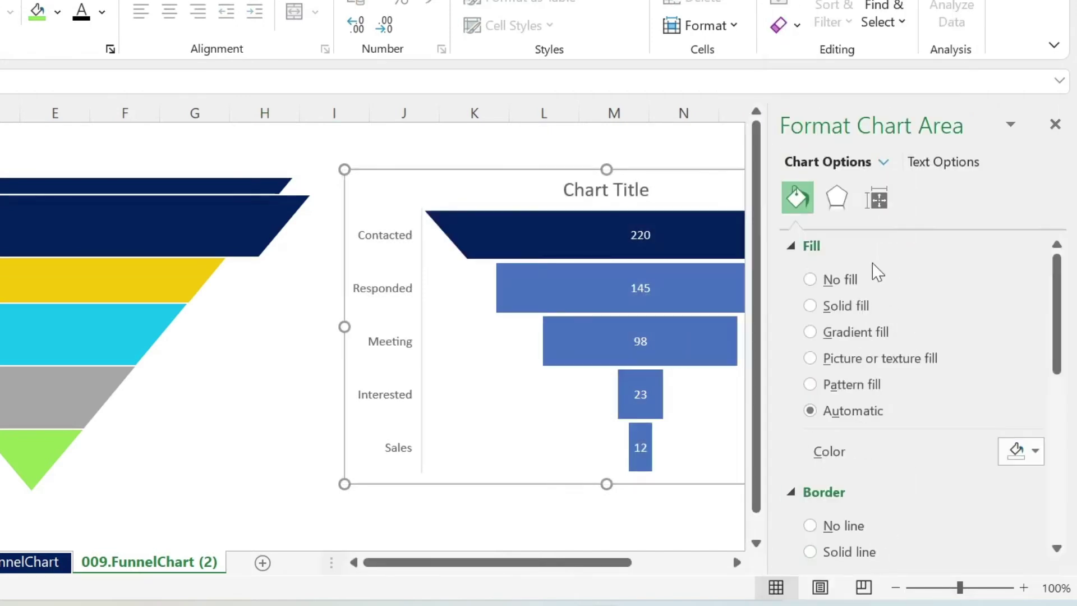
click(1056, 123)
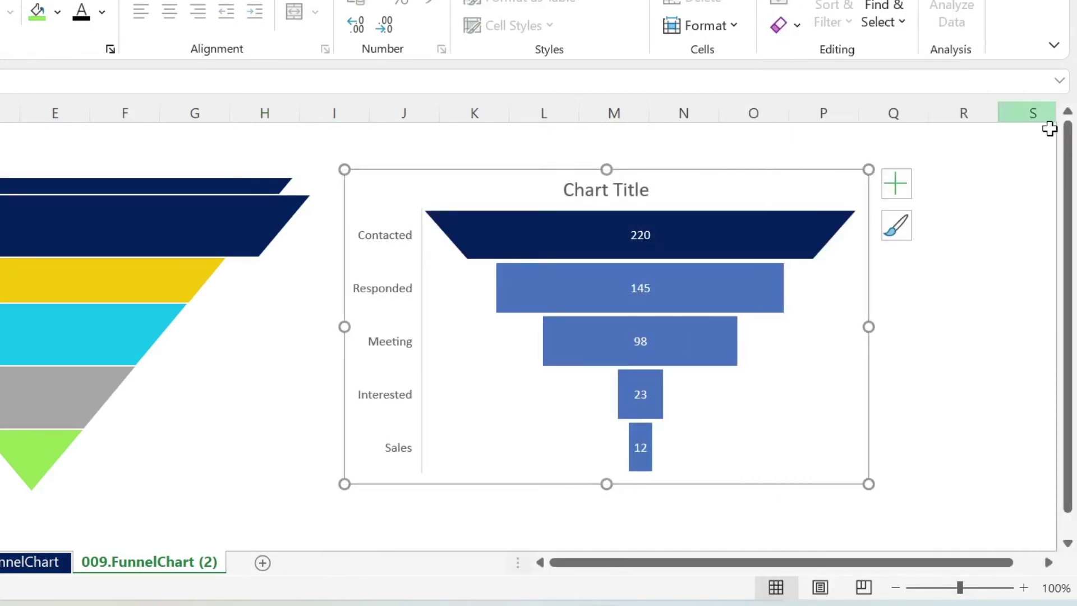
click(1004, 238)
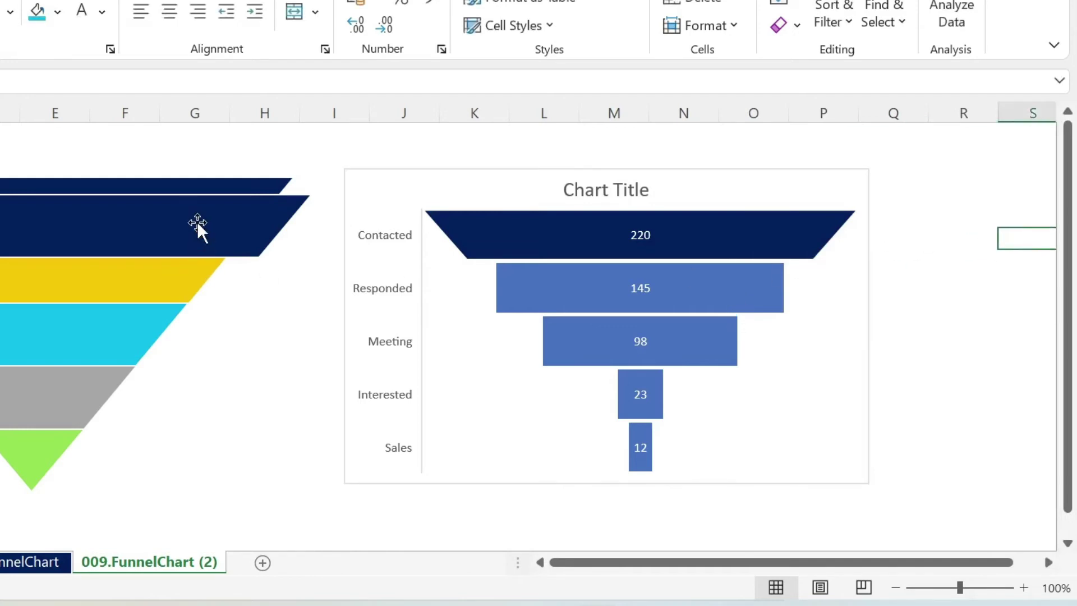
Copy the yellow slice and use it as the Responded bar's picture fill
drag(247, 221, 235, 182)
click(235, 183)
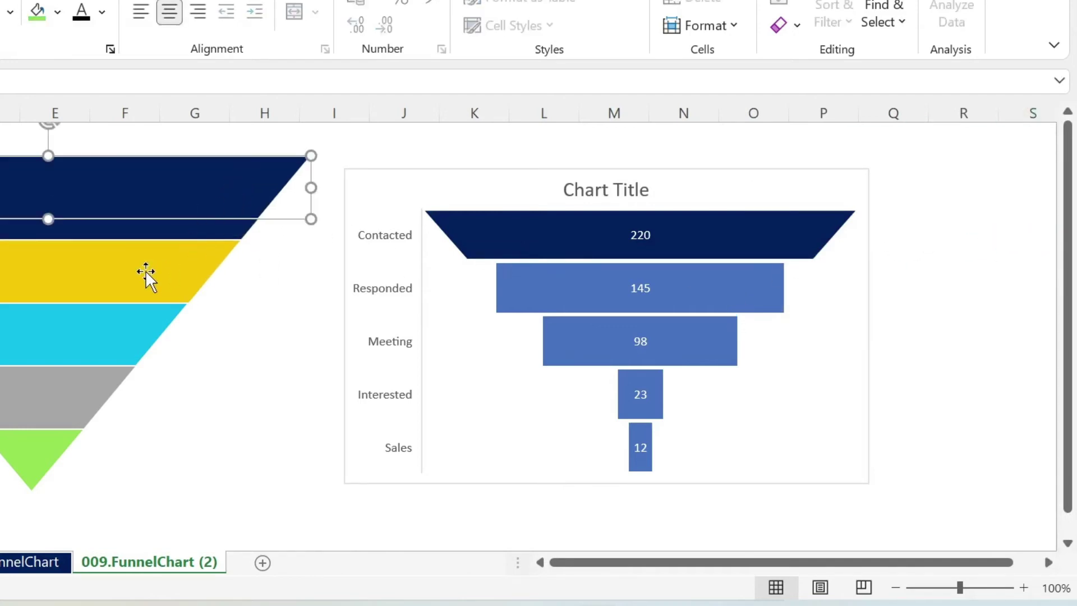
click(138, 274)
click(120, 271)
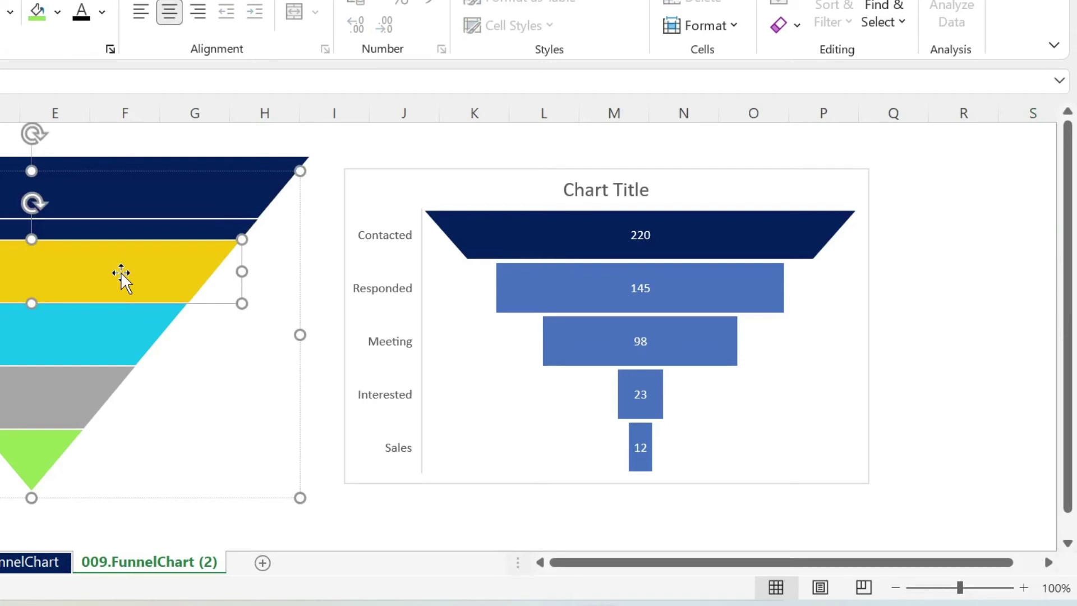
drag(120, 271, 68, 208)
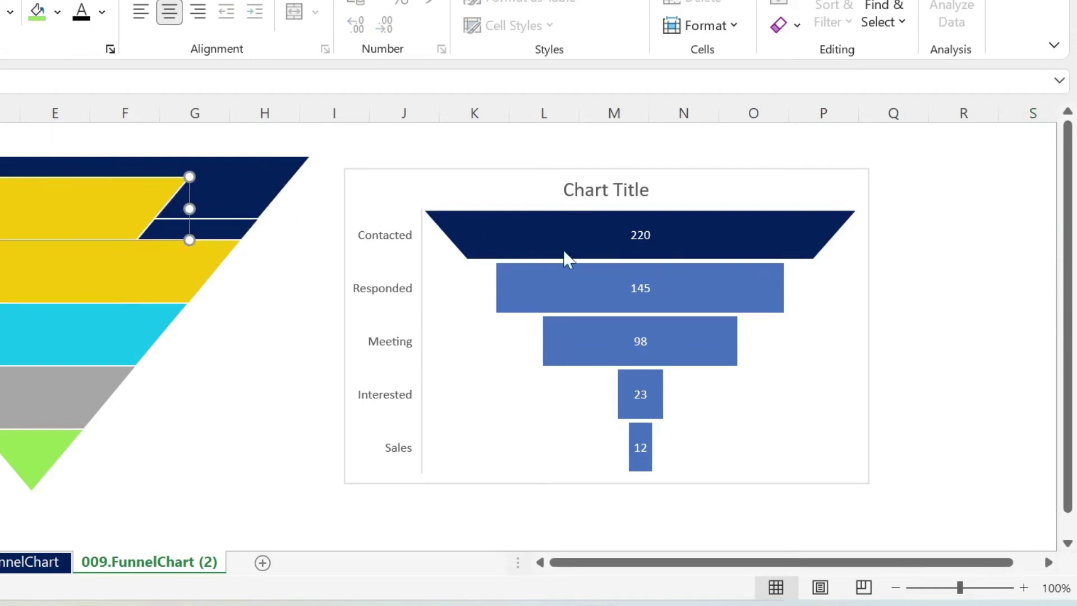
click(563, 288)
double_click(555, 289)
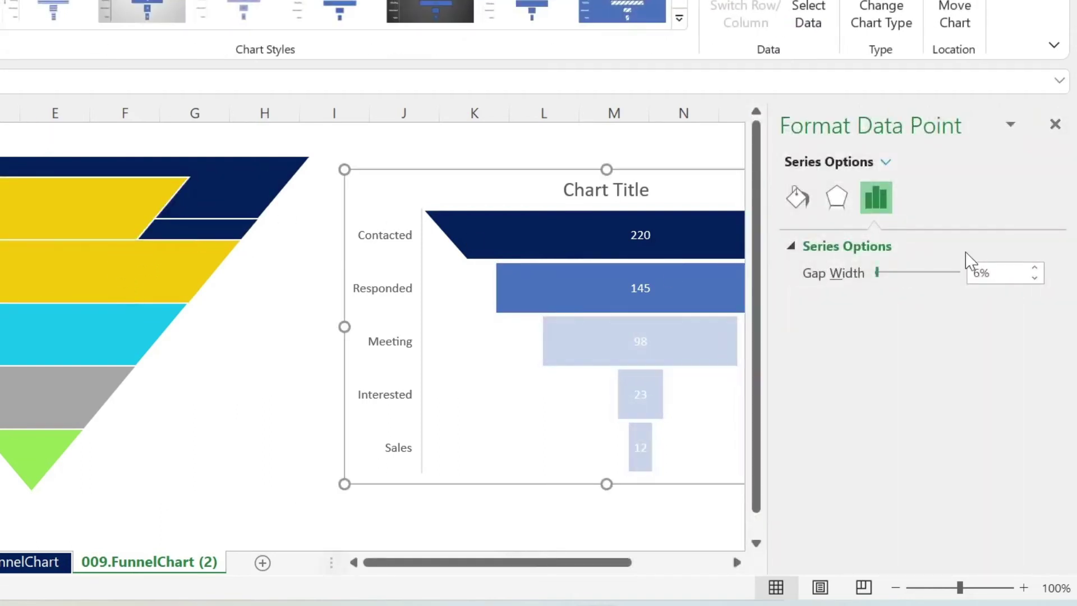
click(801, 197)
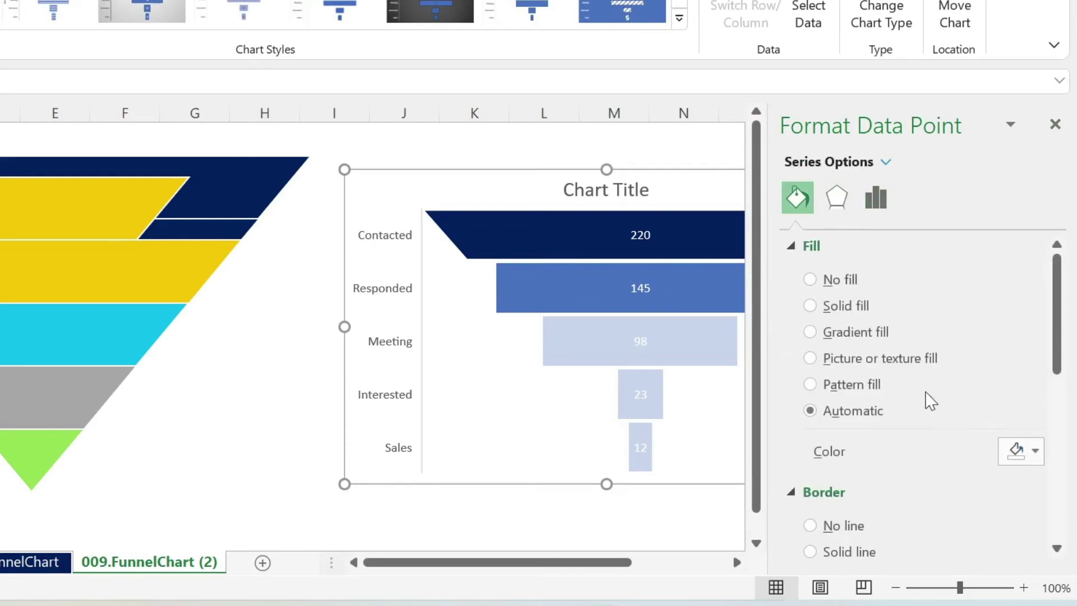
click(927, 358)
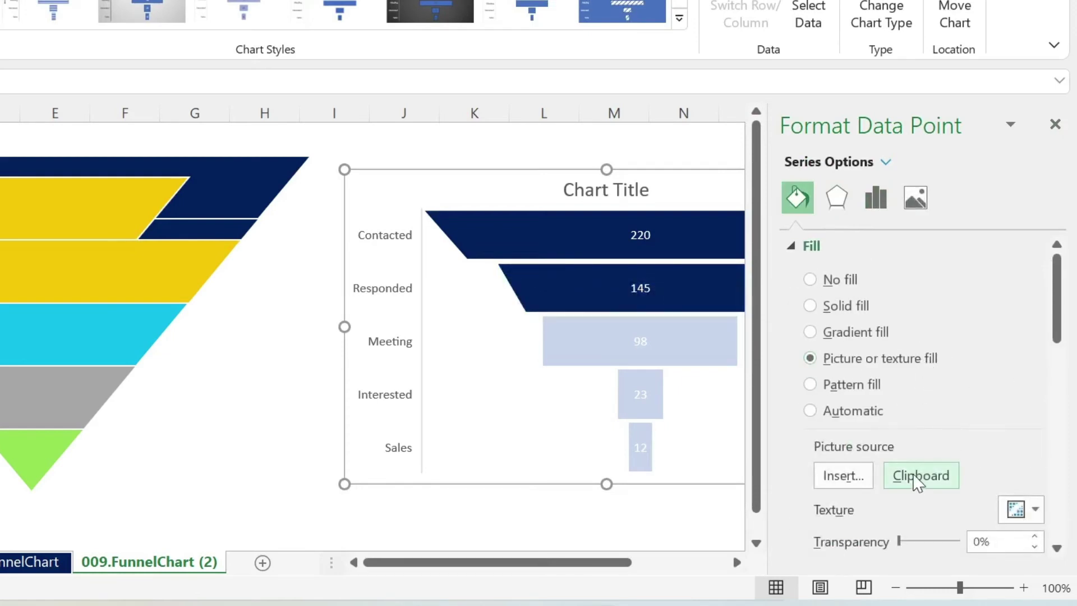
click(917, 481)
click(281, 402)
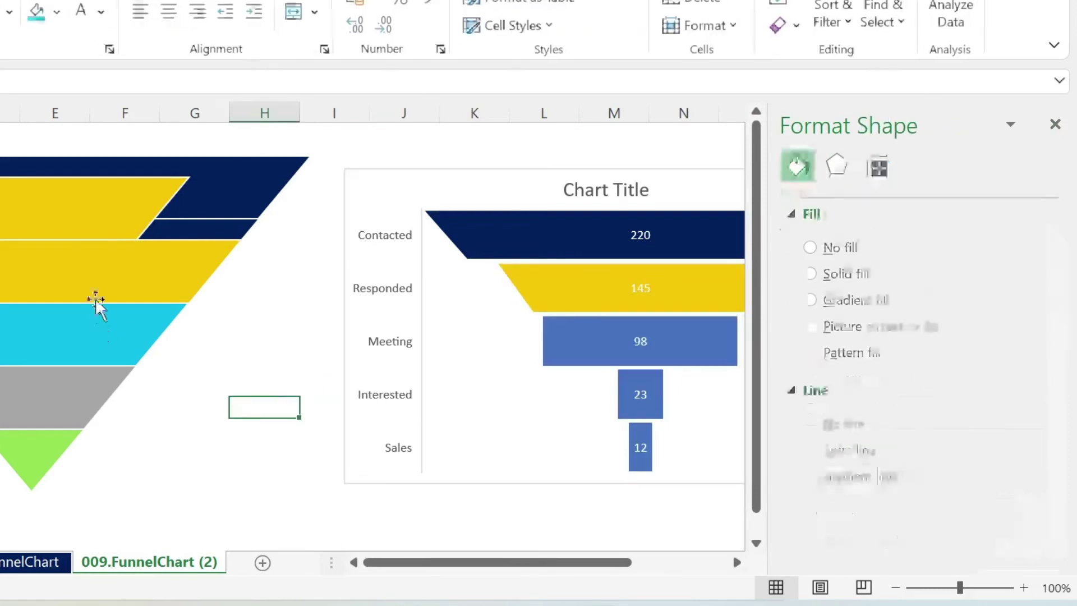
Fill the Meeting bar with the copied cyan slice and close the Format pane
click(93, 326)
click(80, 325)
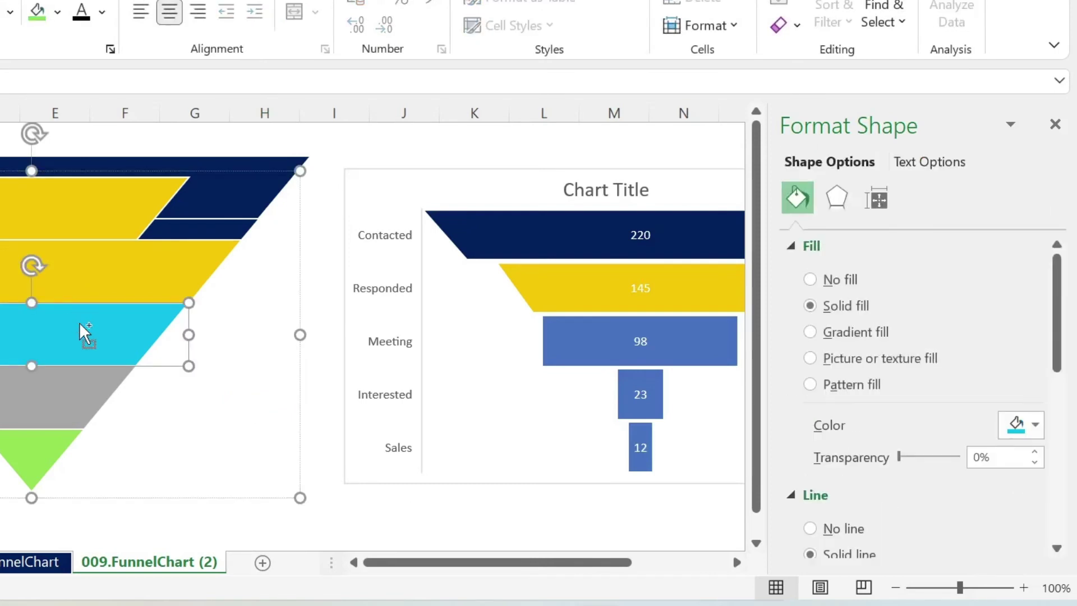
drag(84, 334, 43, 204)
click(567, 344)
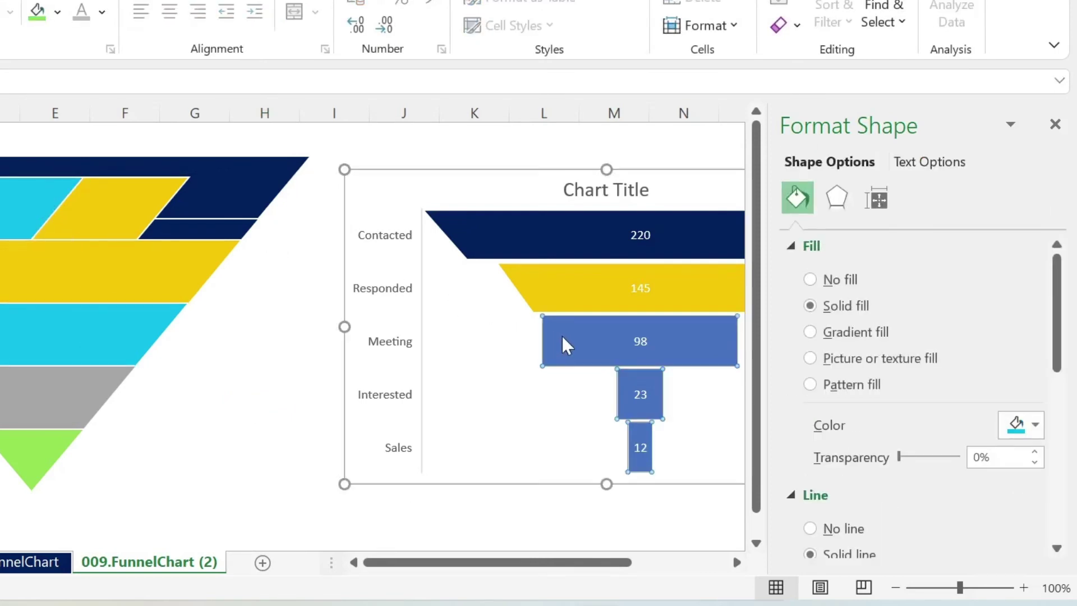
click(567, 344)
click(567, 343)
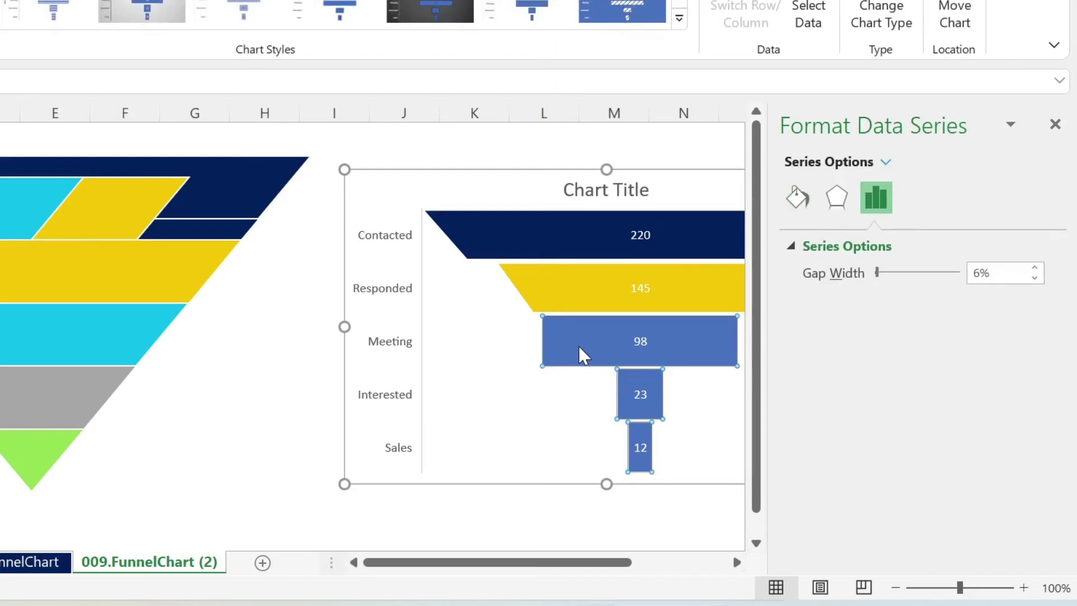
click(580, 356)
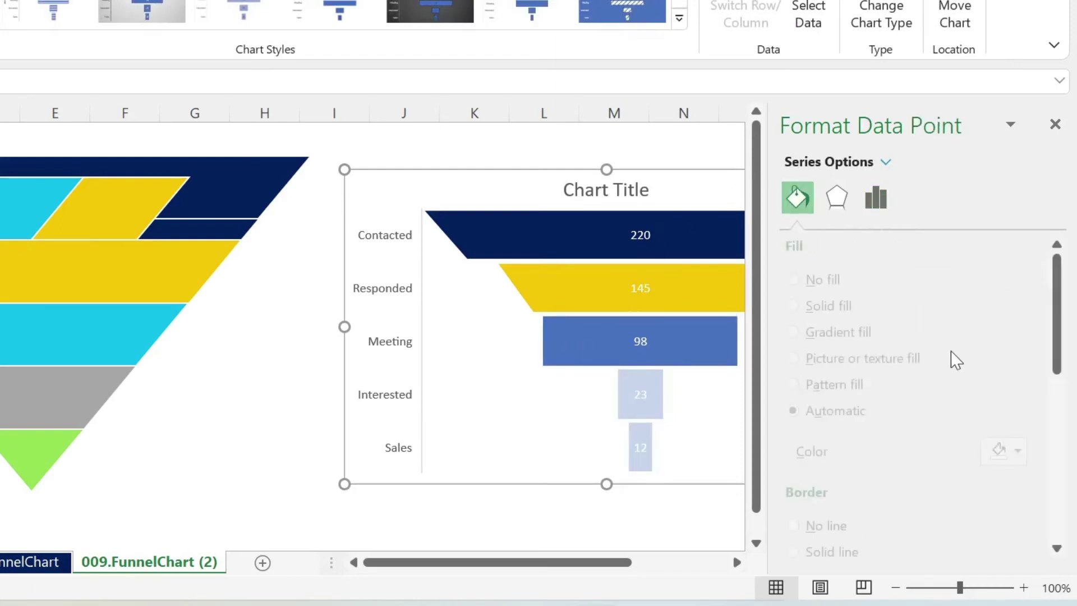
click(832, 331)
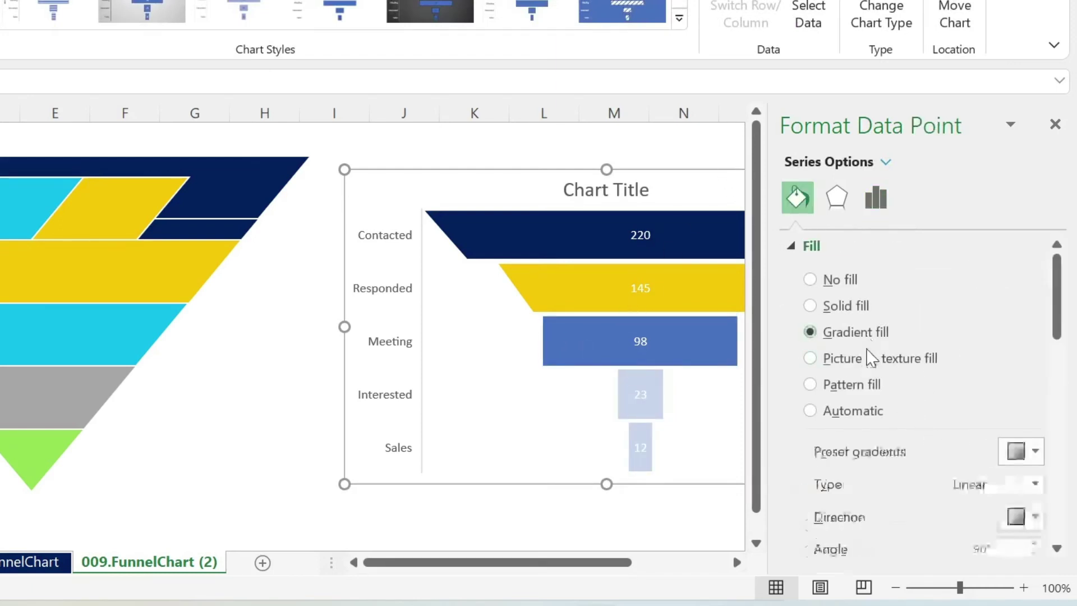
click(858, 358)
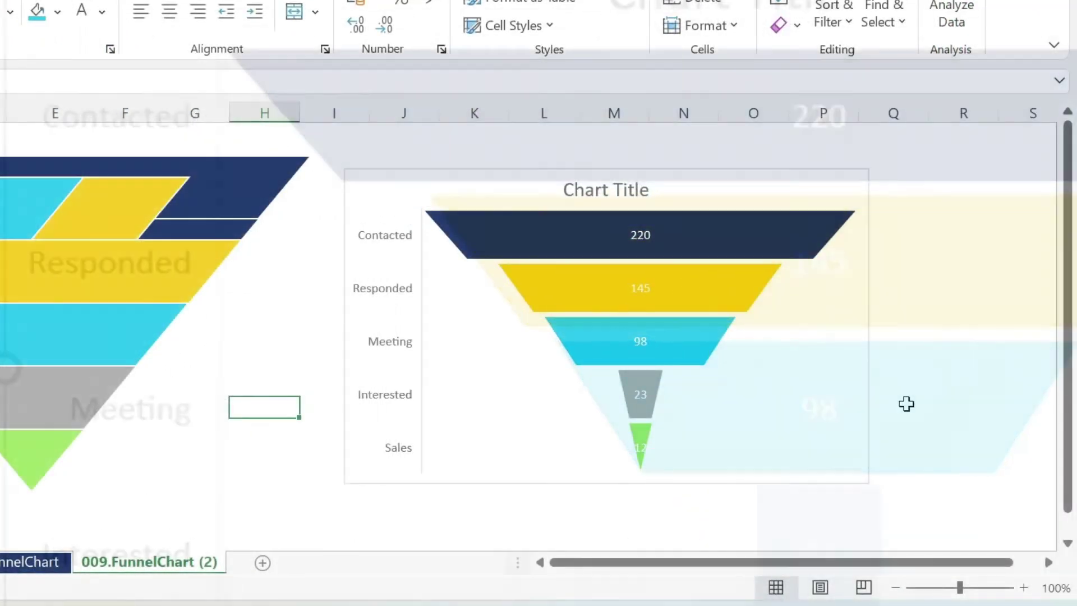
click(905, 405)
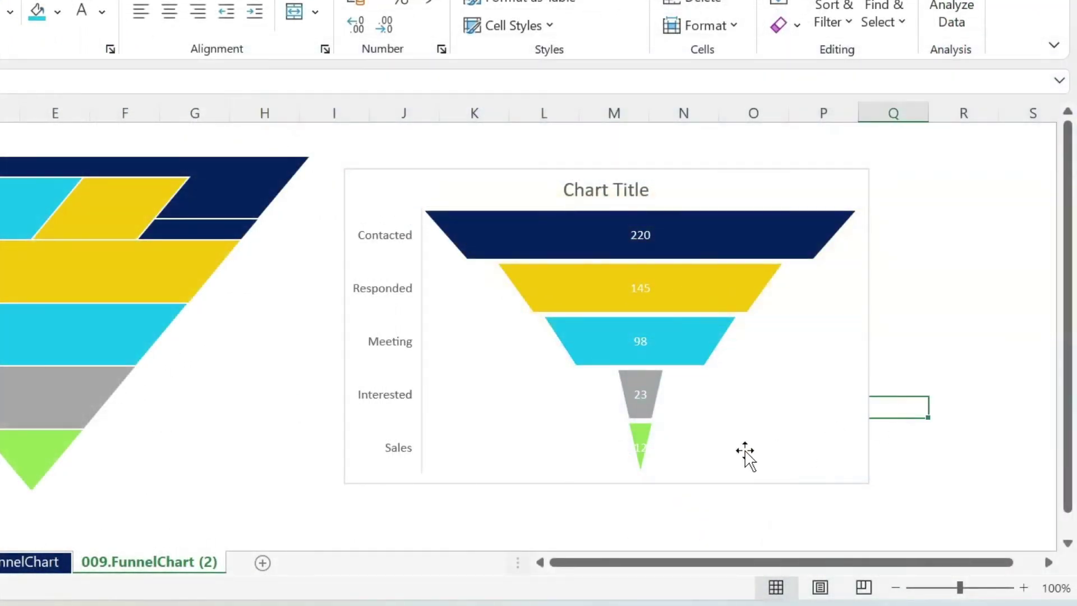
Set the Sales (12) and Responded (145) data labels to Automatic dark font colour
click(637, 425)
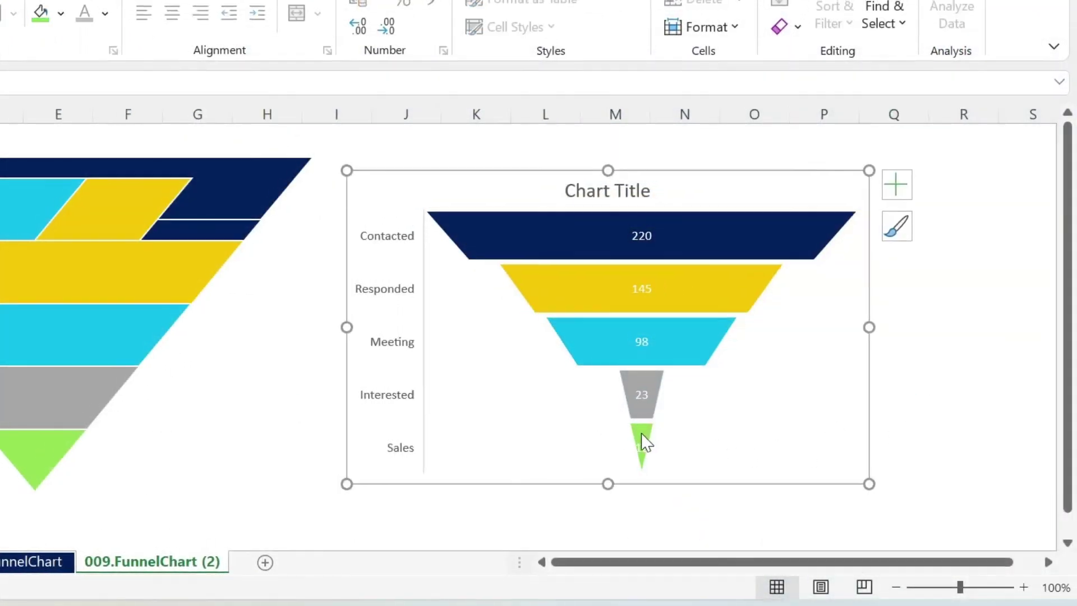
double_click(668, 449)
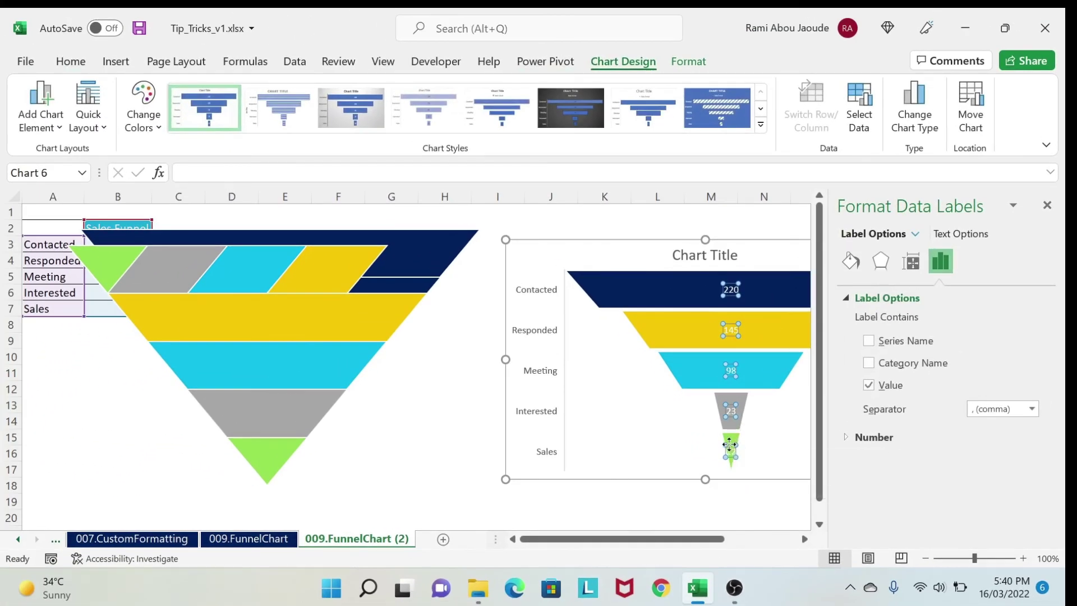
click(753, 433)
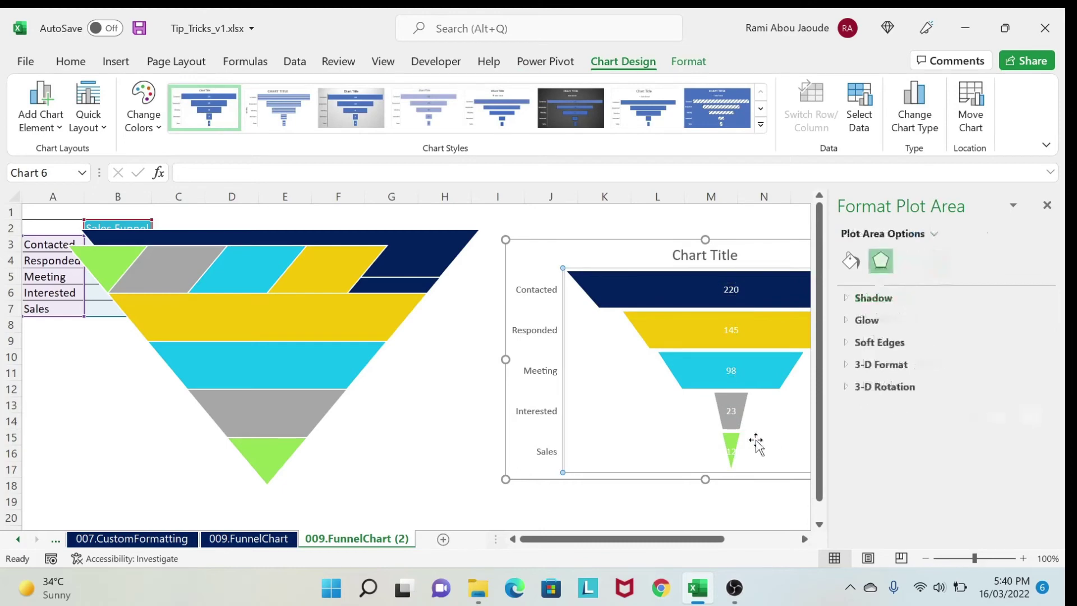
click(732, 454)
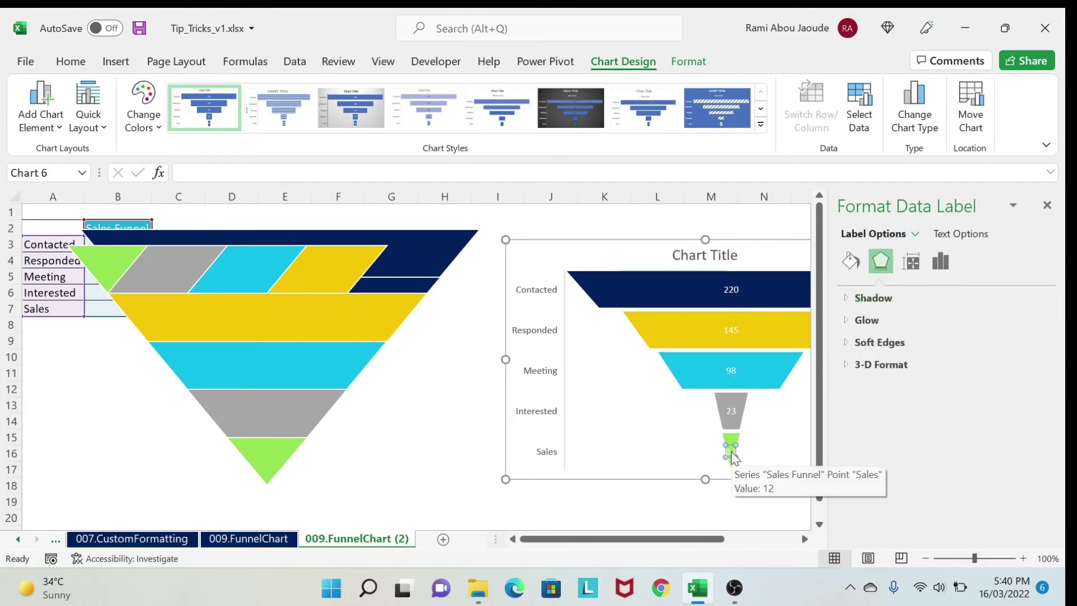
click(70, 62)
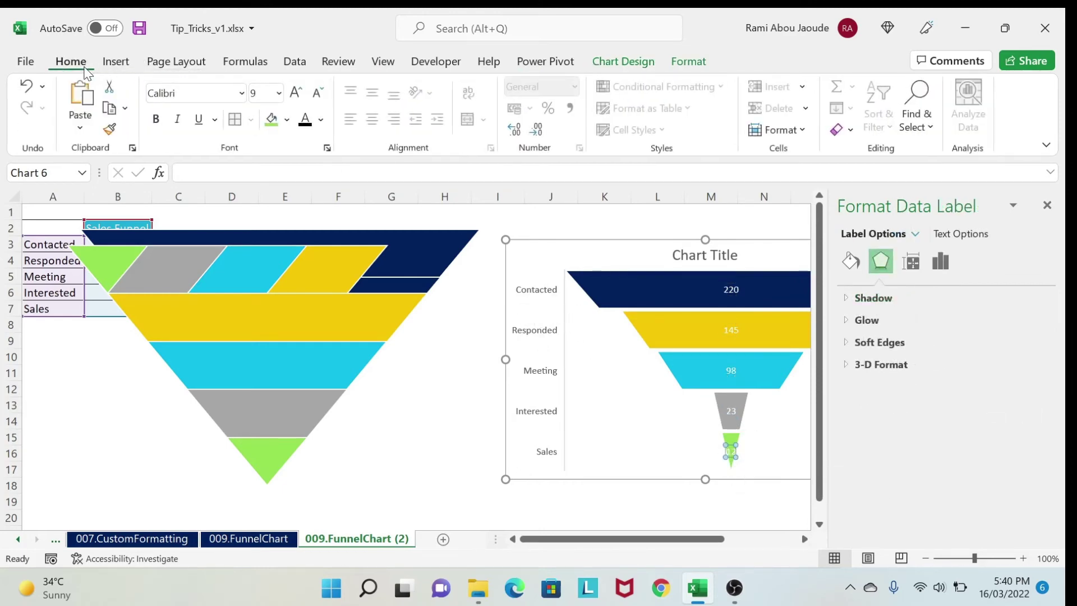
click(321, 118)
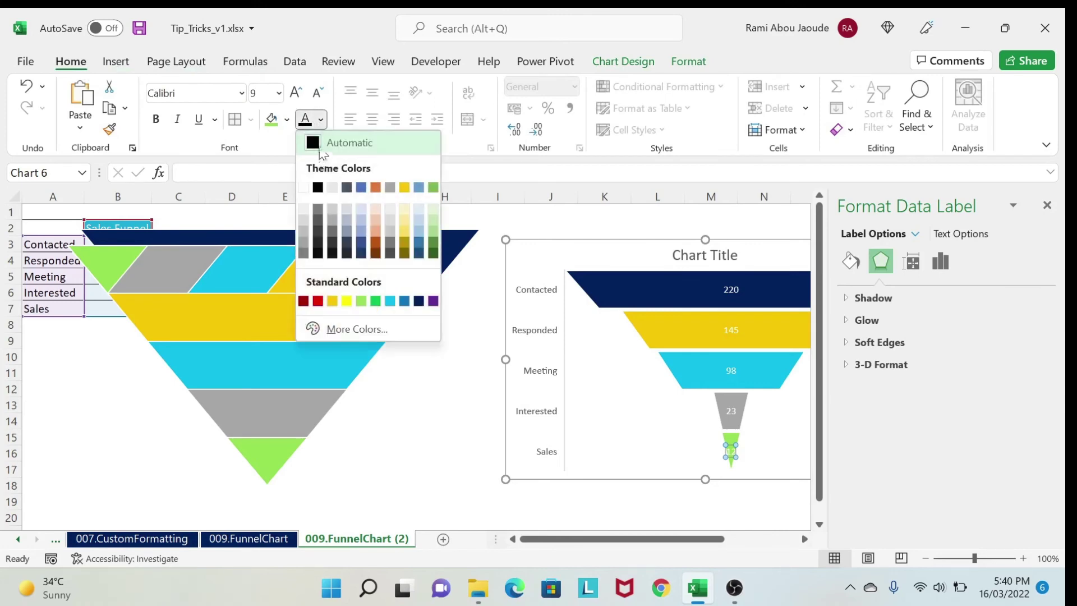
click(326, 144)
click(730, 331)
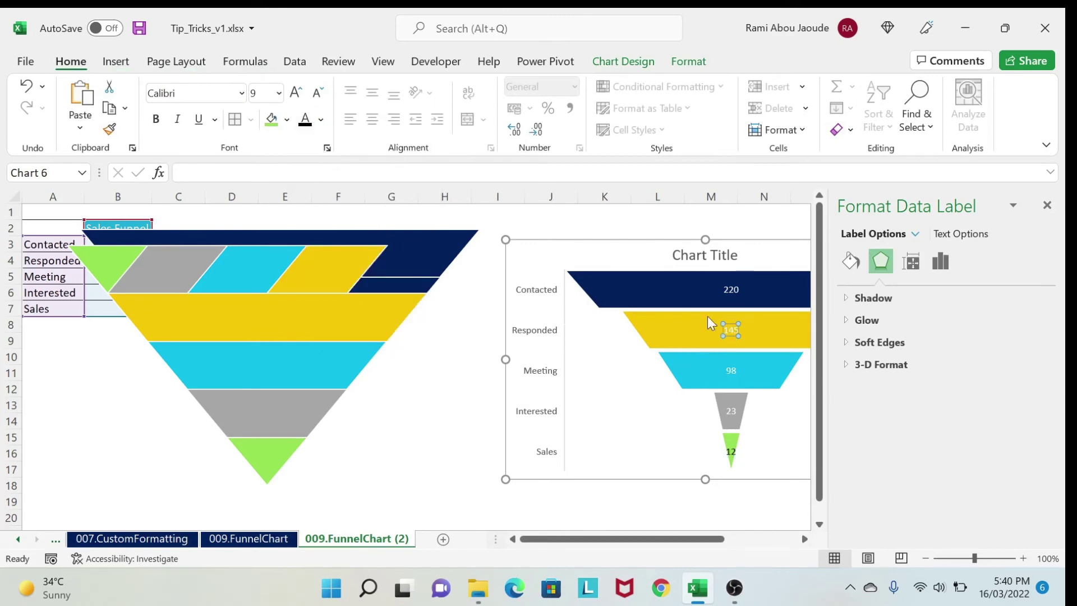
click(305, 119)
click(441, 387)
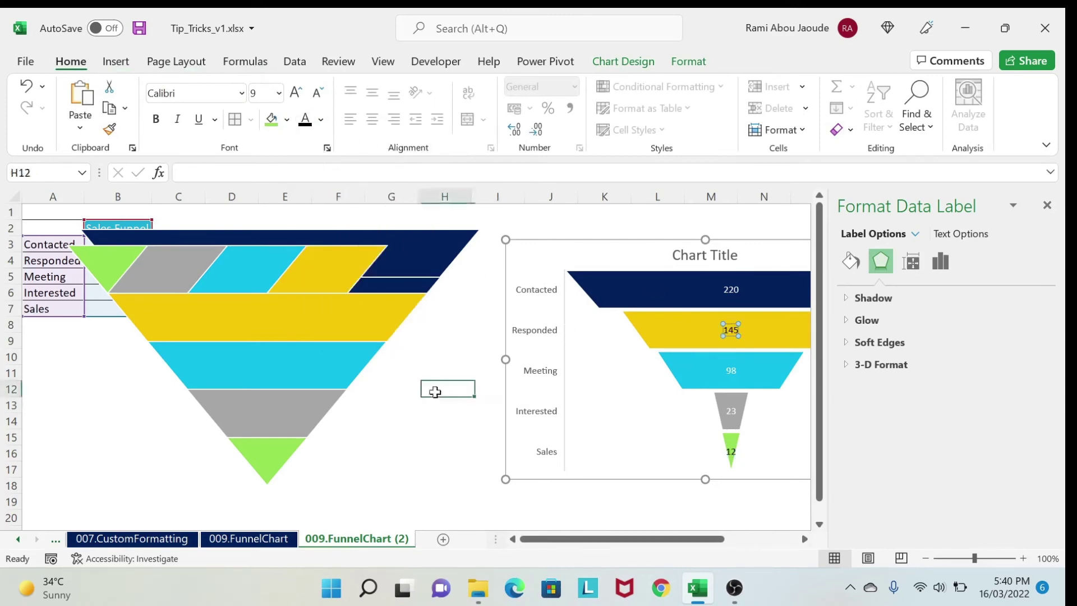
click(1047, 206)
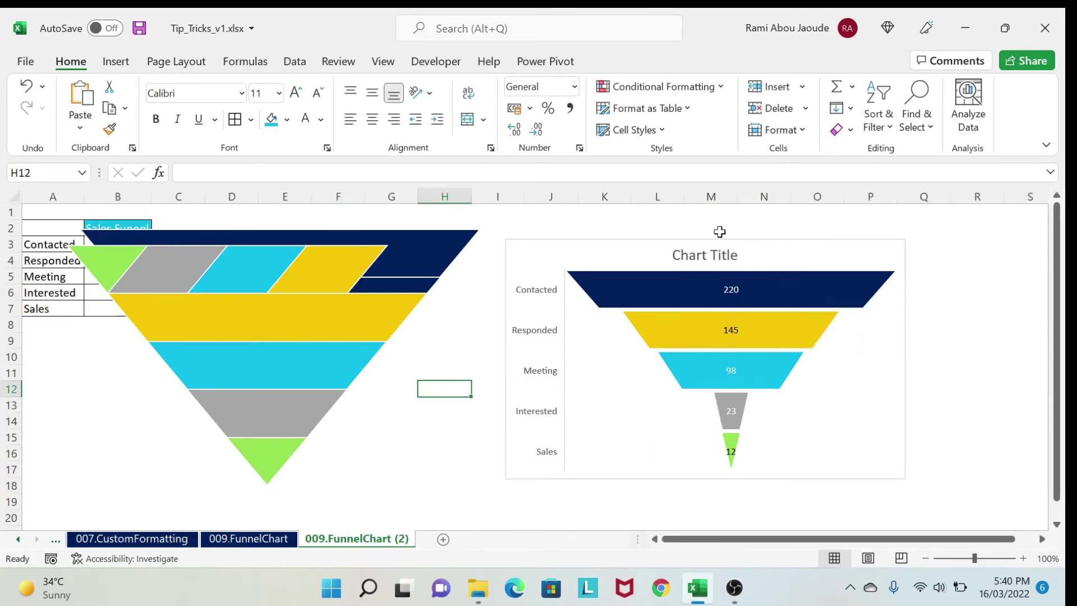
Bold the category labels and chart title, and rename the title to 'Sales Funnel'
click(545, 297)
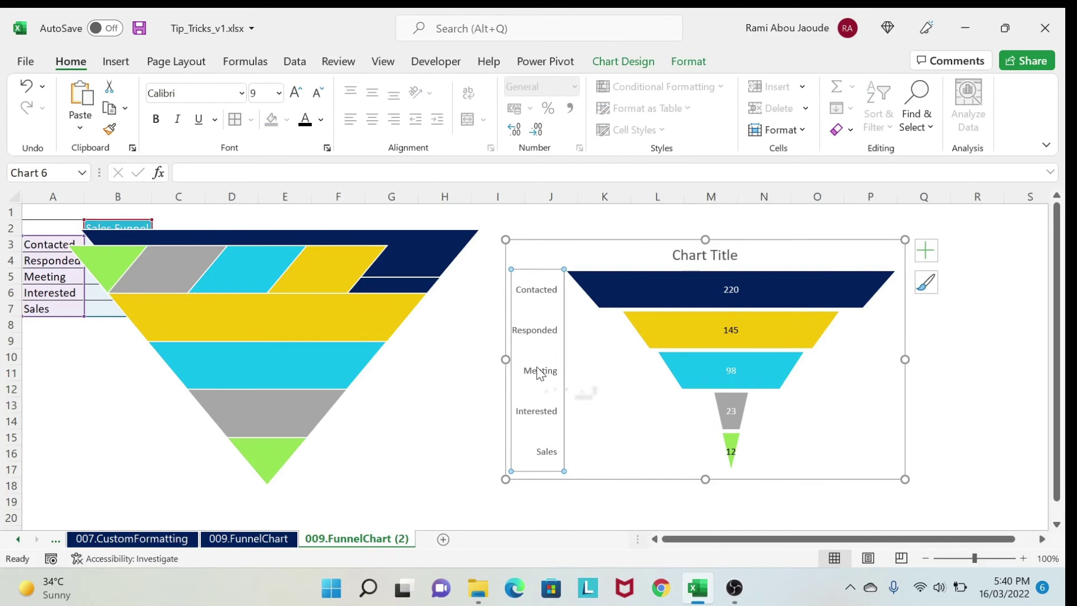
click(157, 120)
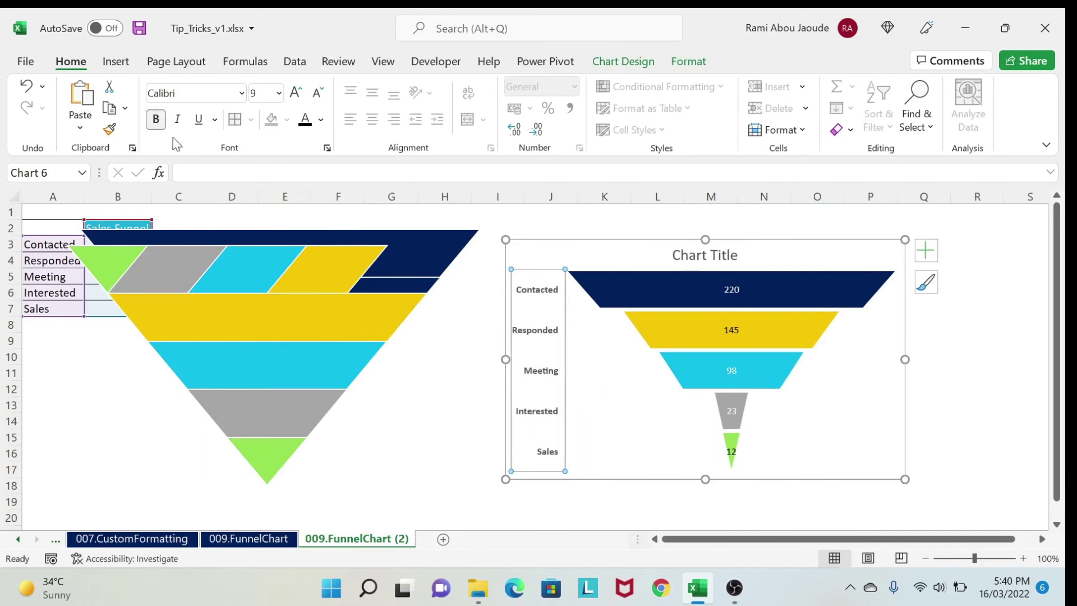
click(711, 261)
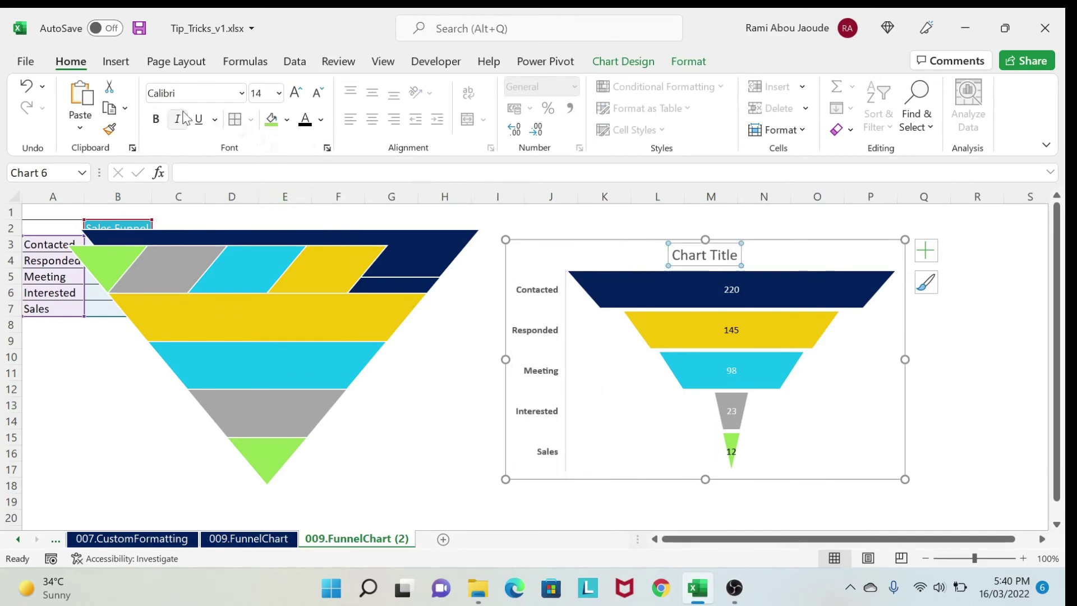
click(156, 119)
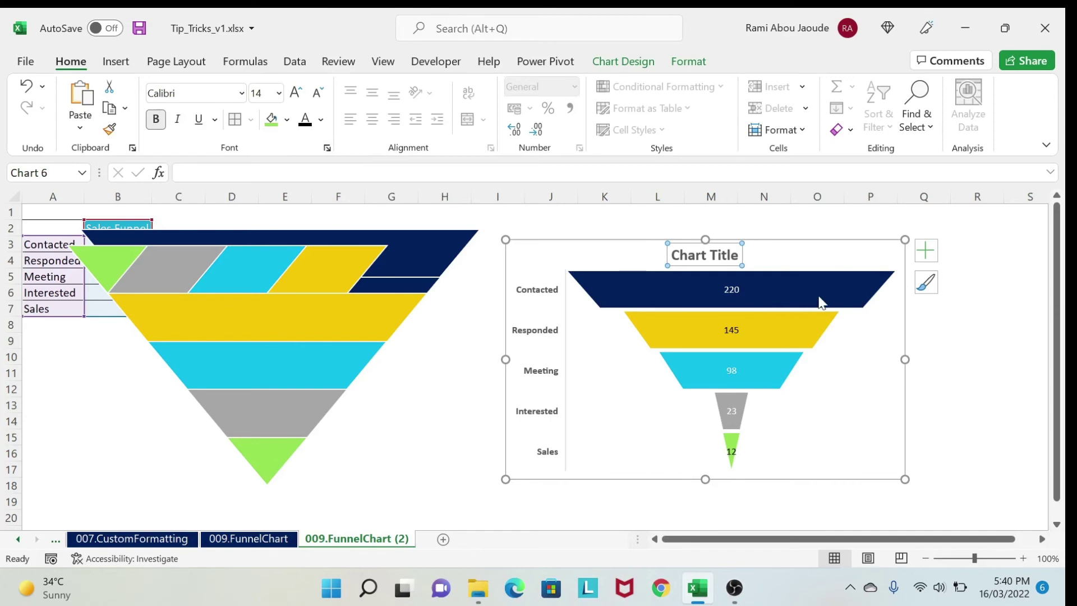
triple_click(682, 251)
text(Sales)
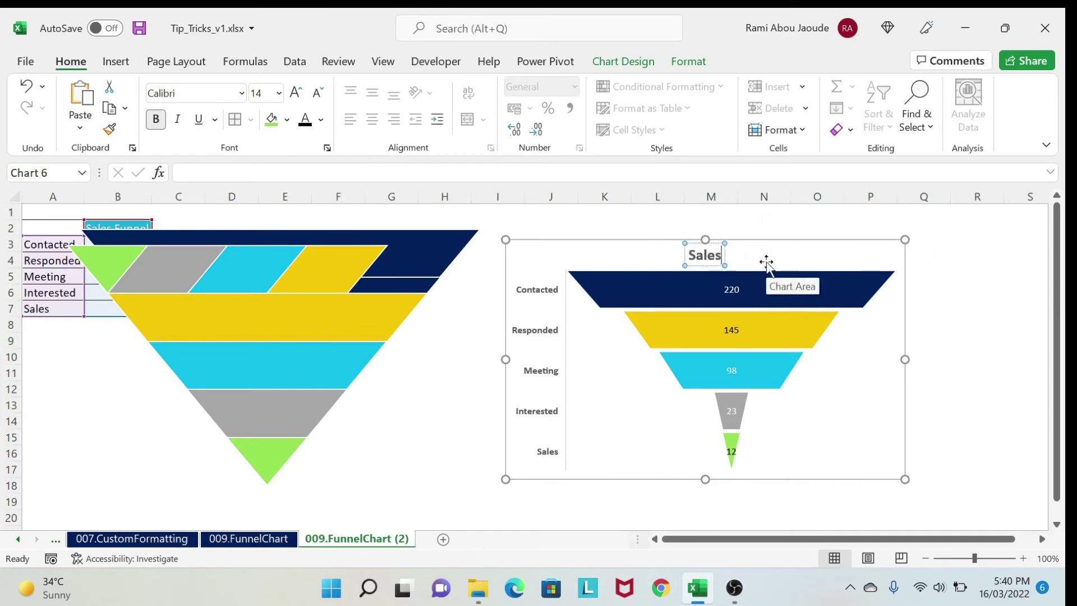
text( Funnel)
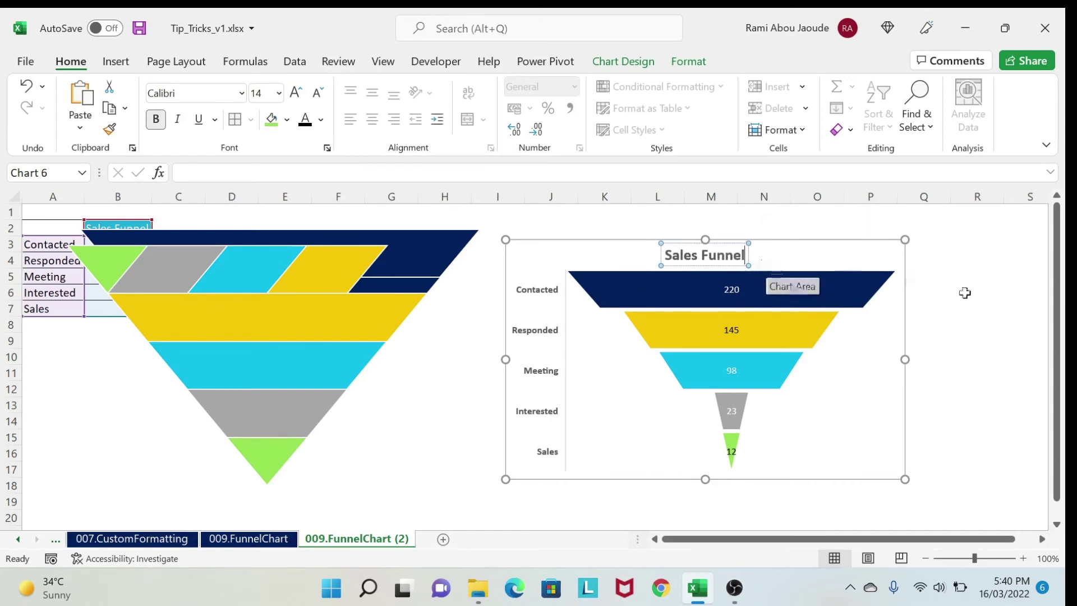
click(983, 309)
Give the chart area No fill and No line in Format Chart Area
right_click(852, 366)
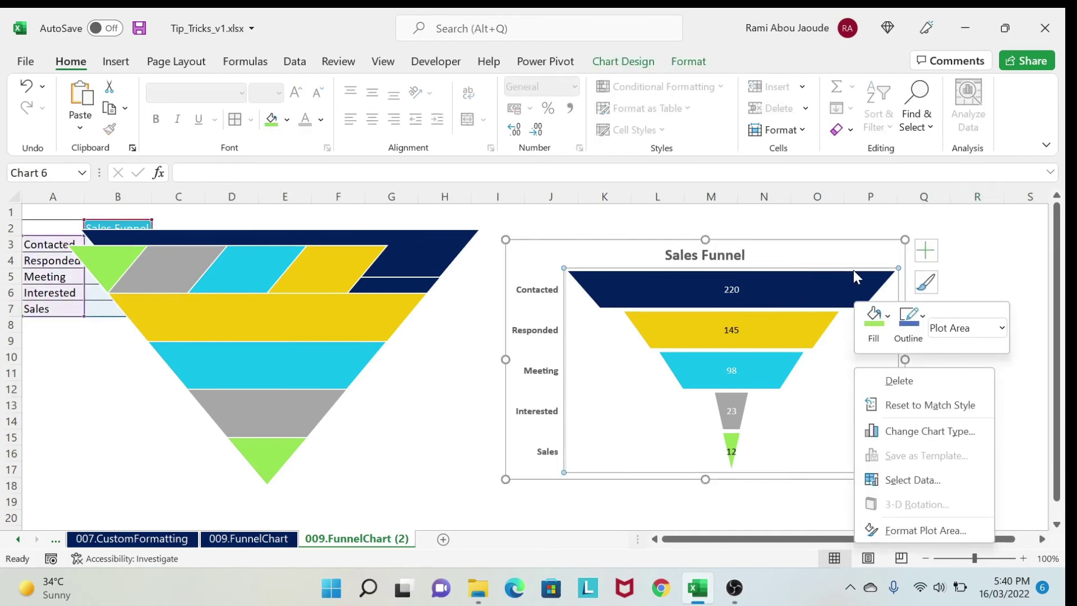
right_click(858, 248)
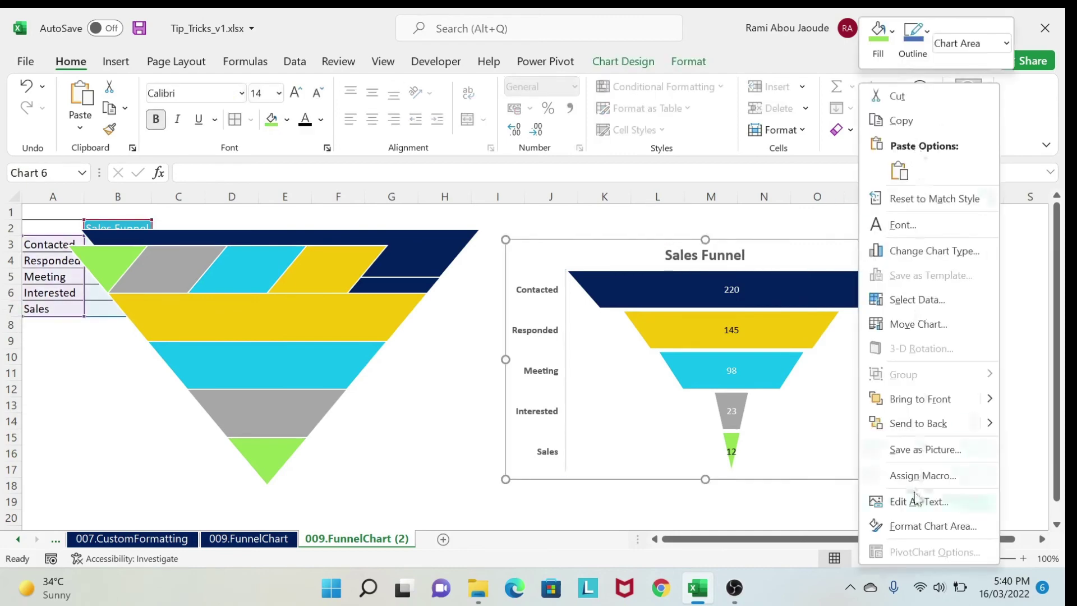
click(922, 526)
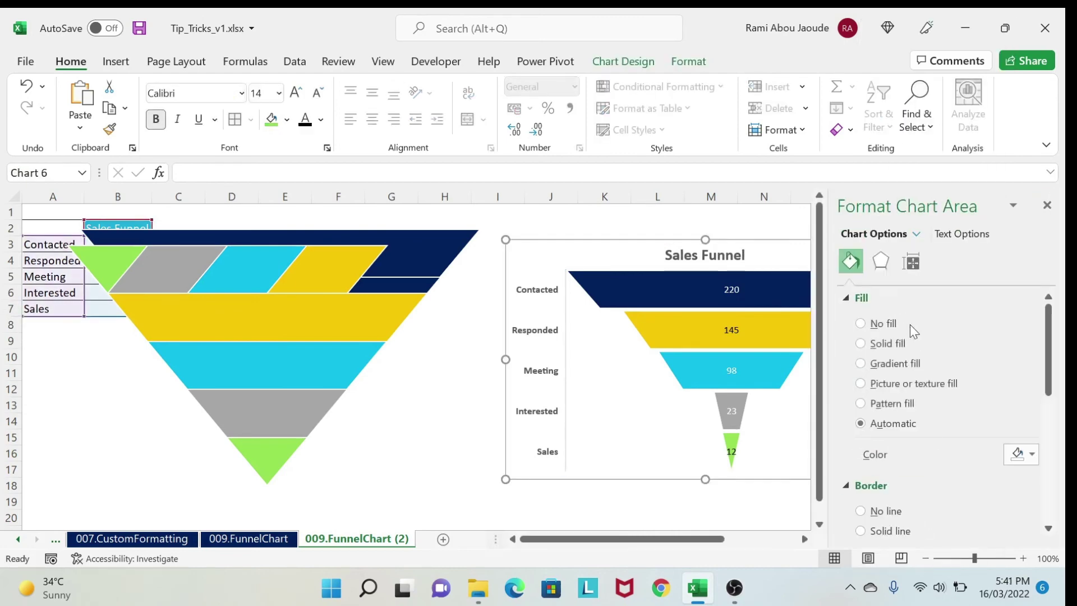
click(877, 323)
click(882, 478)
click(407, 403)
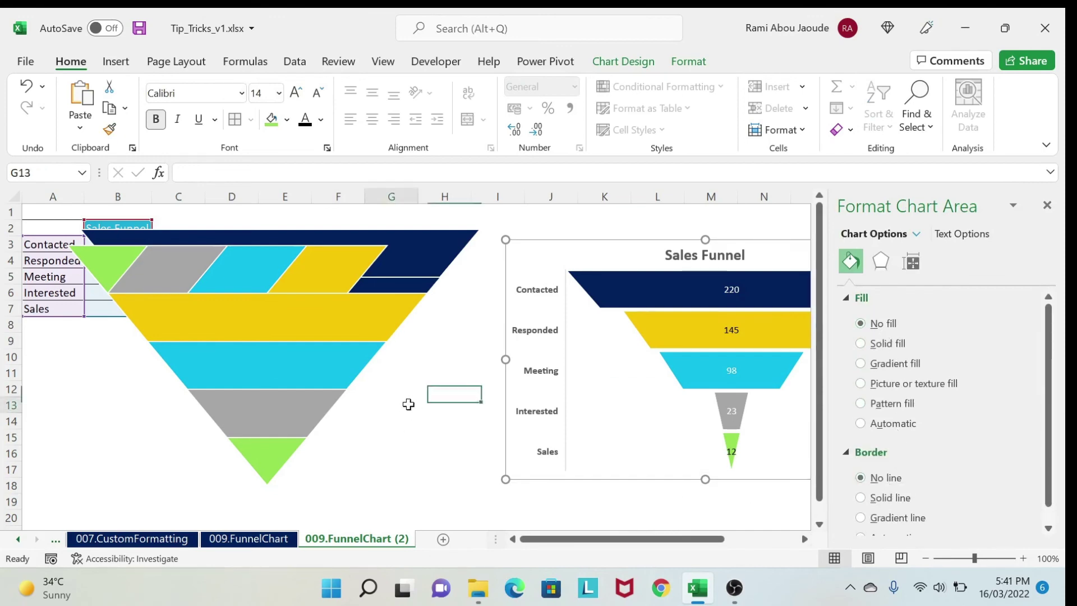
click(365, 255)
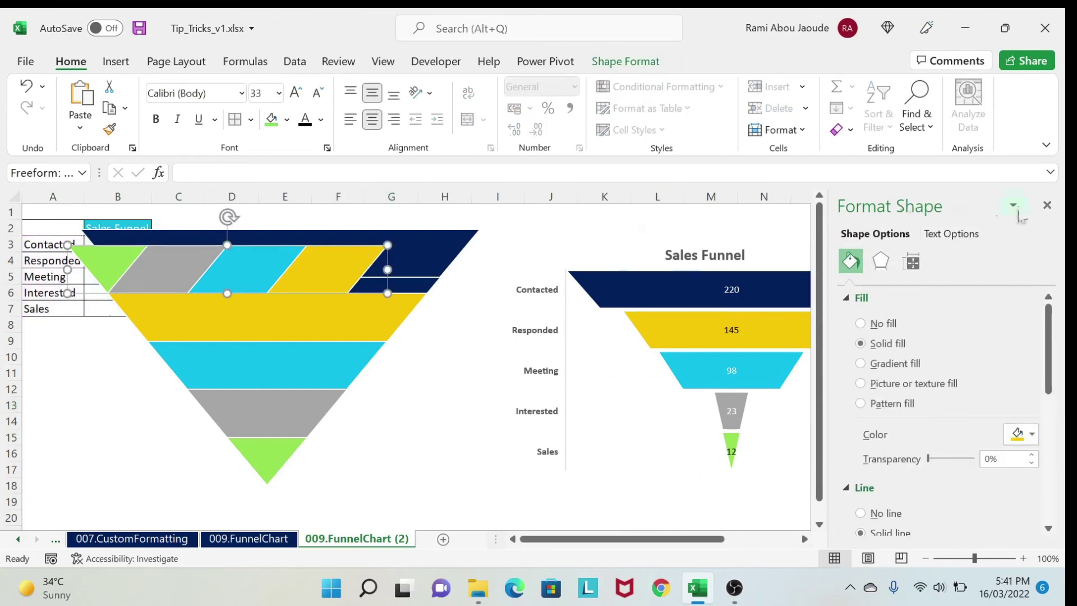
Delete the five leftover helper pyramid slices, including the green triangle and dark blue pyramid
click(1046, 205)
key(Delete)
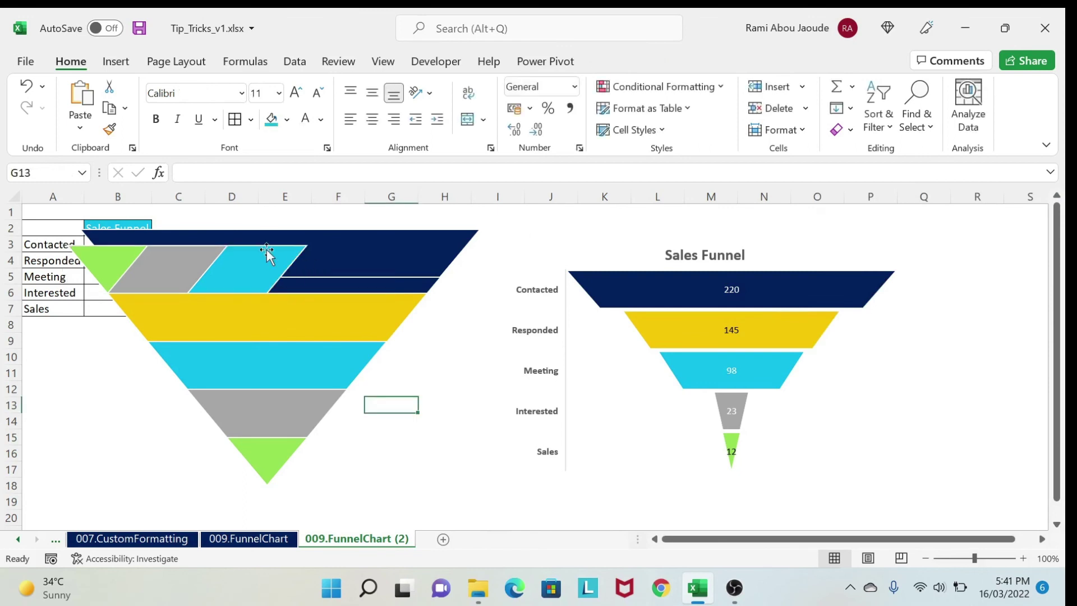
click(263, 252)
key(Delete)
click(140, 261)
key(Delete)
click(125, 266)
key(Delete)
click(269, 262)
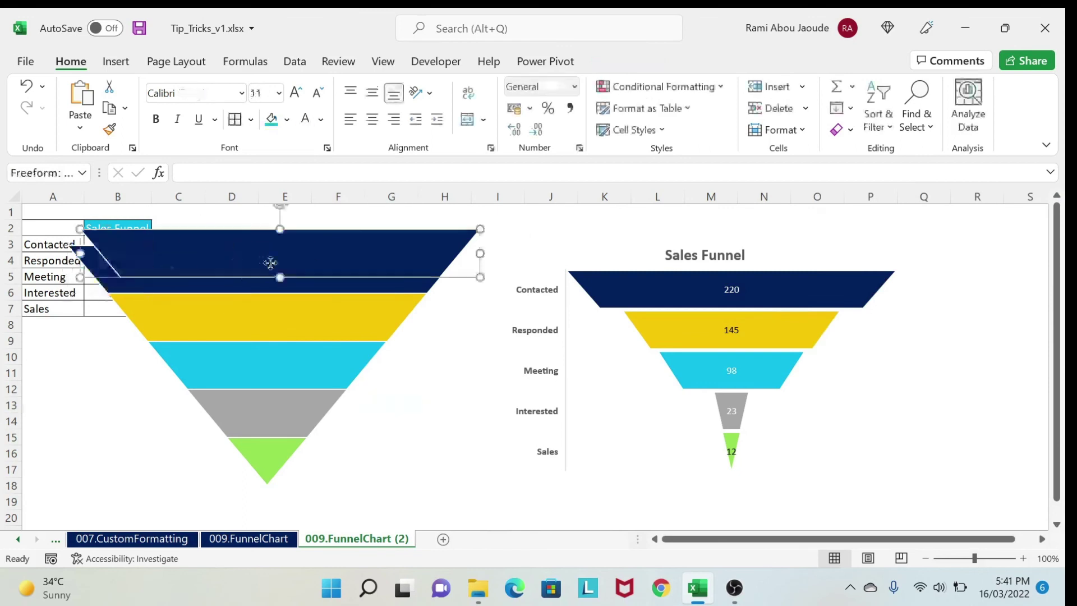
key(Delete)
Move the Sales Funnel chart left so it sits beside the data table
click(582, 272)
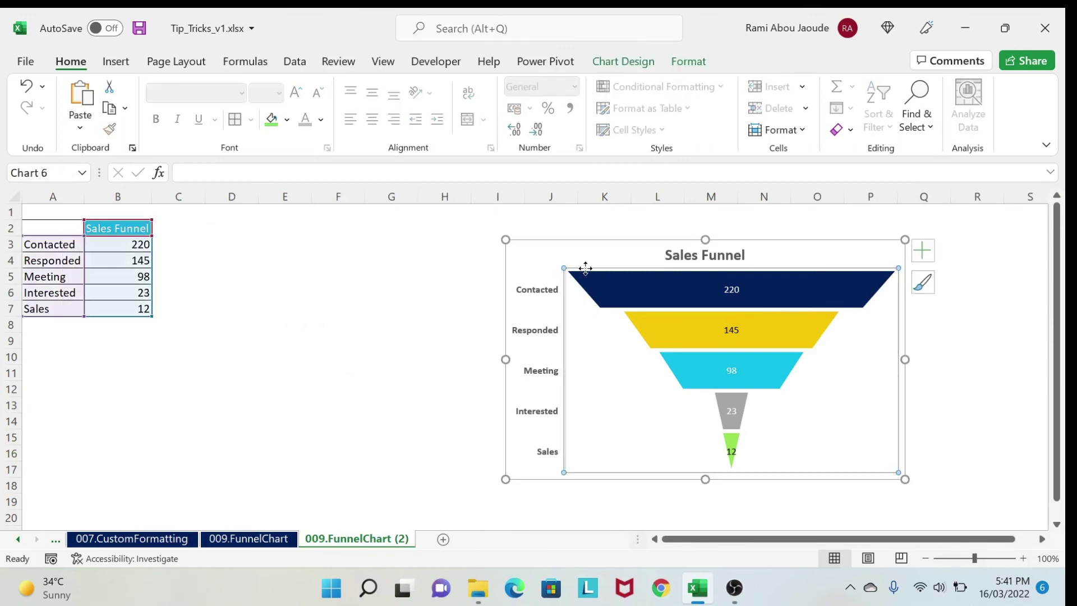
drag(587, 258, 277, 248)
click(718, 354)
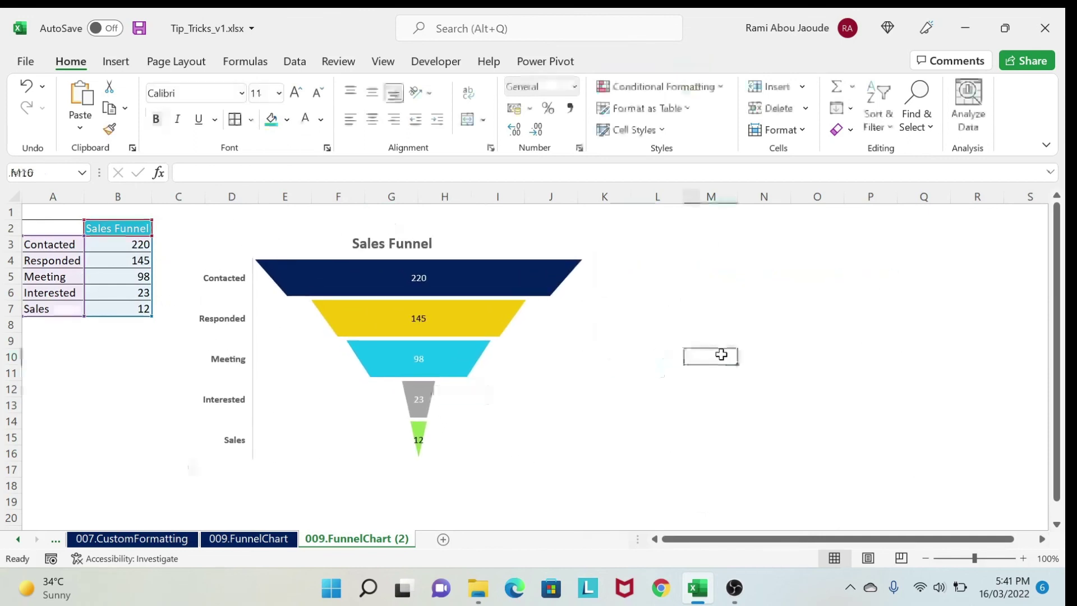